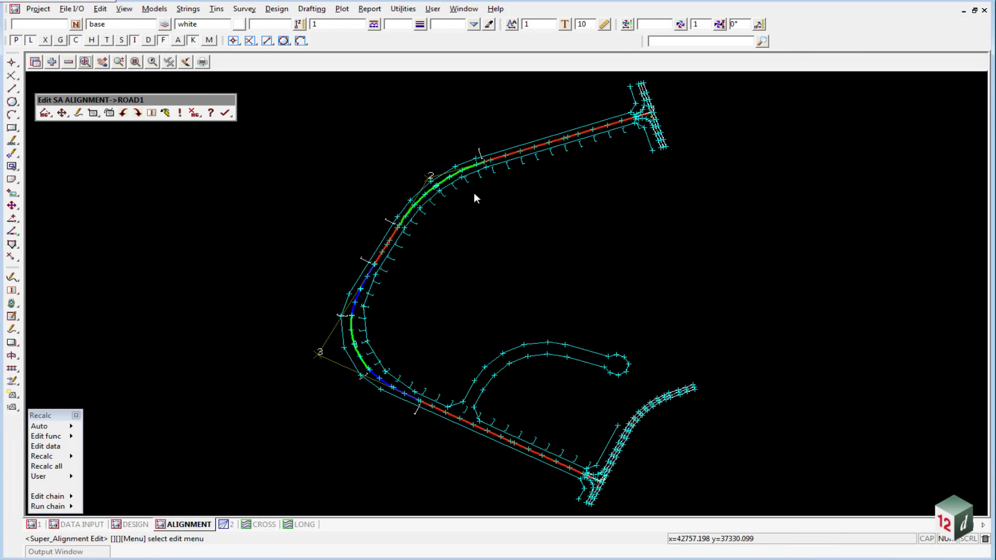
Step: Restore the tiled window layout and add the survey ROAD CROWN, SEWER PIPE, WATER PIPE DICL and tin GROUND models to the LONG section view
scroll(665, 100, "up", 3)
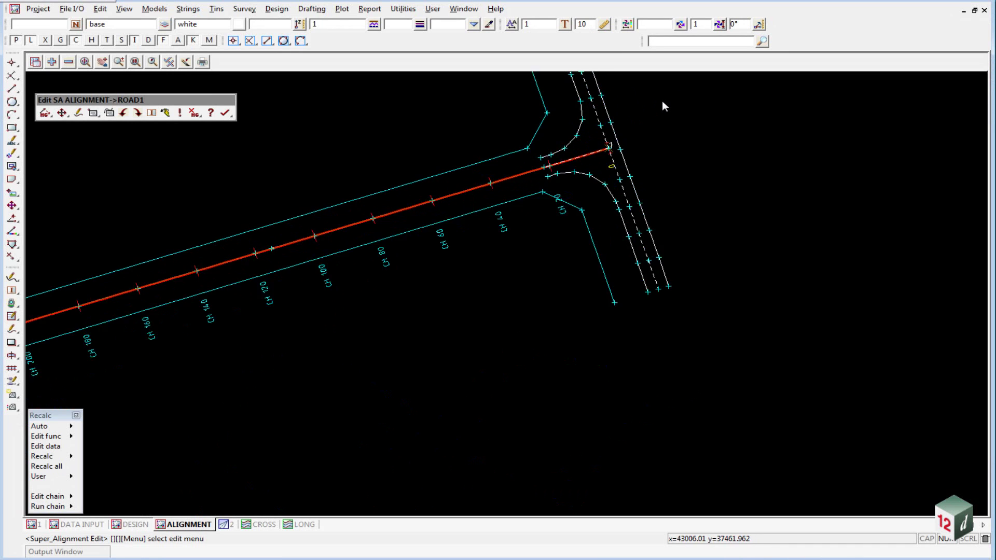
scroll(489, 122, "down", 3)
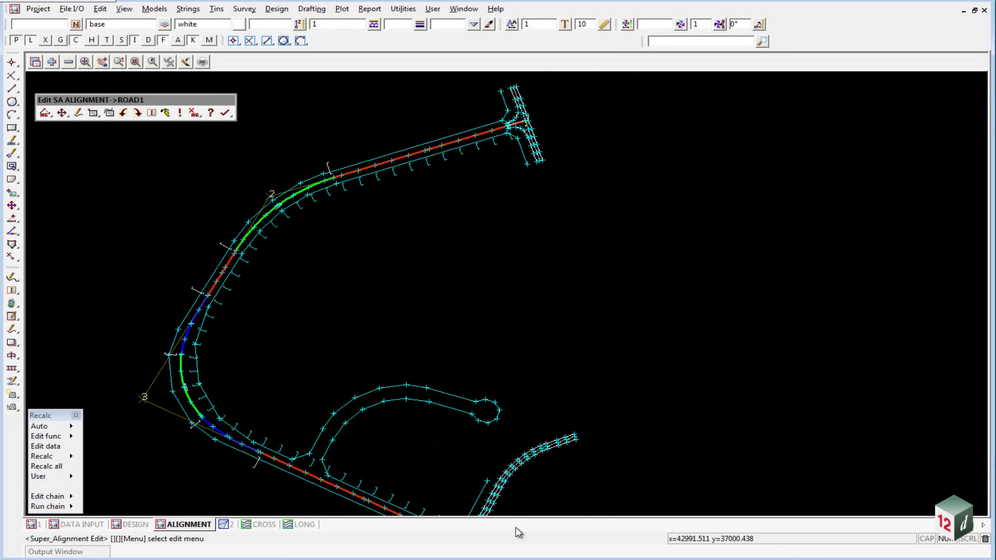
scroll(475, 452, "up", 3)
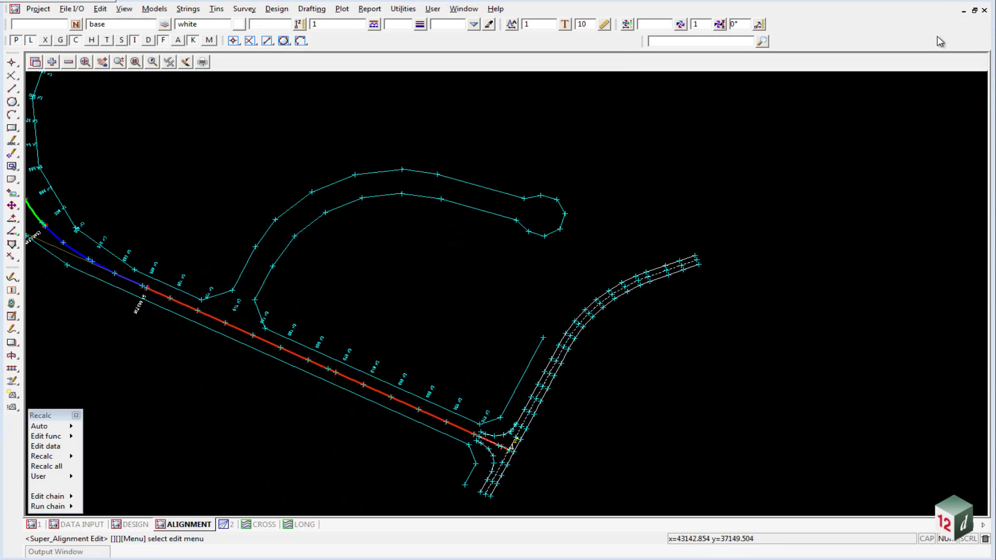
left_click(974, 11)
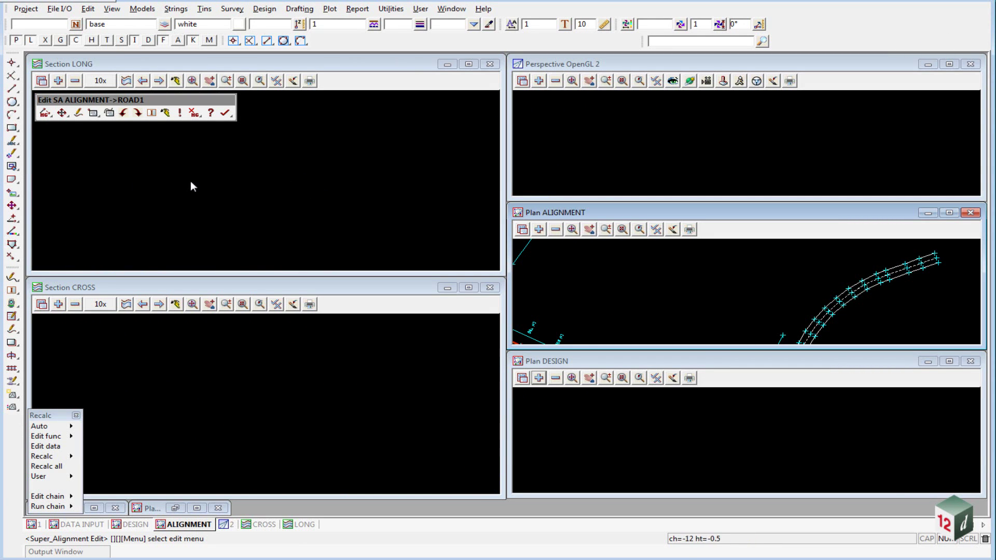
left_click(58, 81)
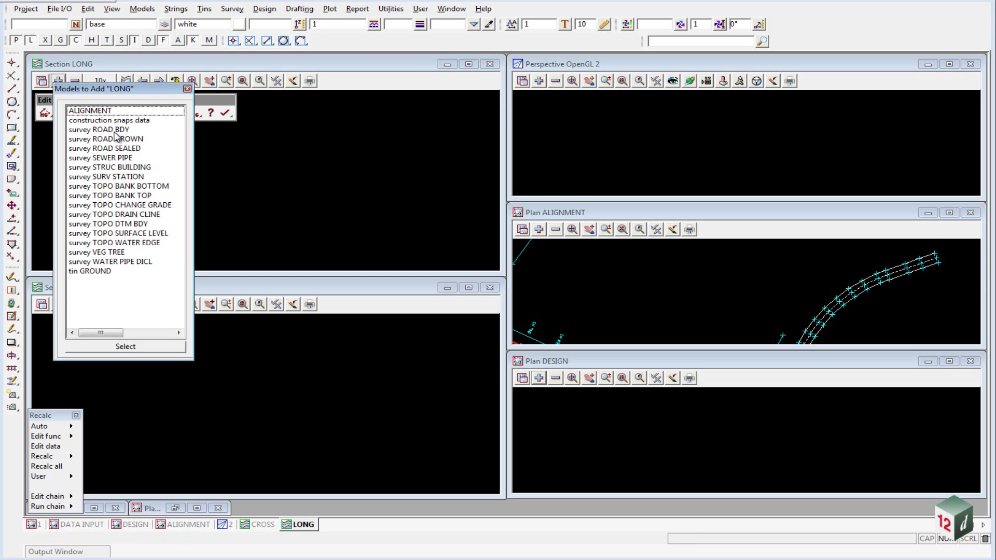
left_click(117, 139)
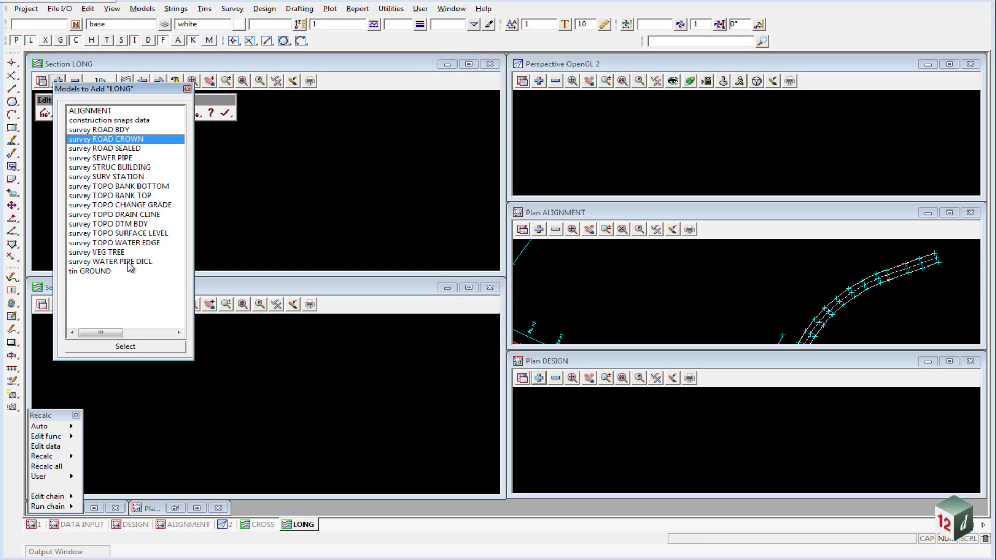
left_click(128, 158)
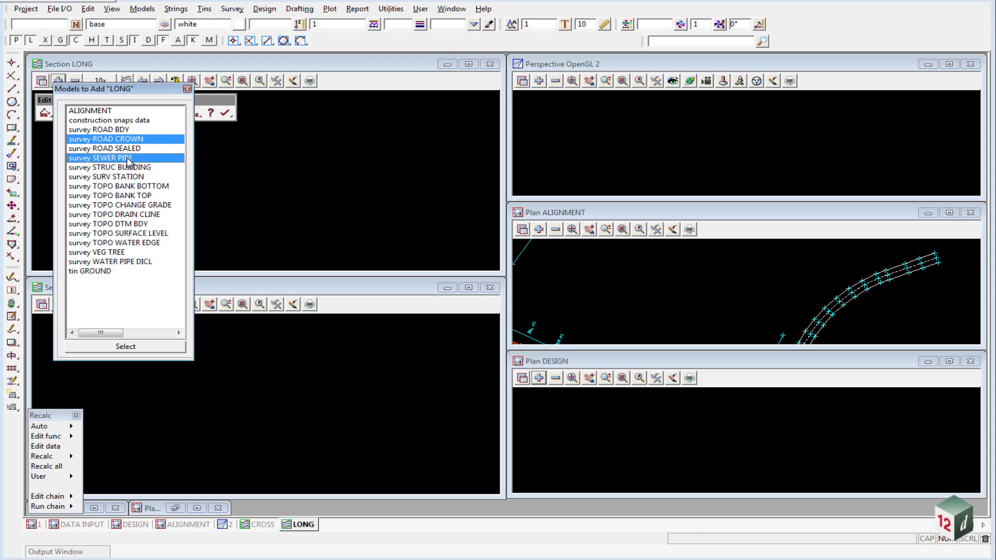
left_click(132, 262)
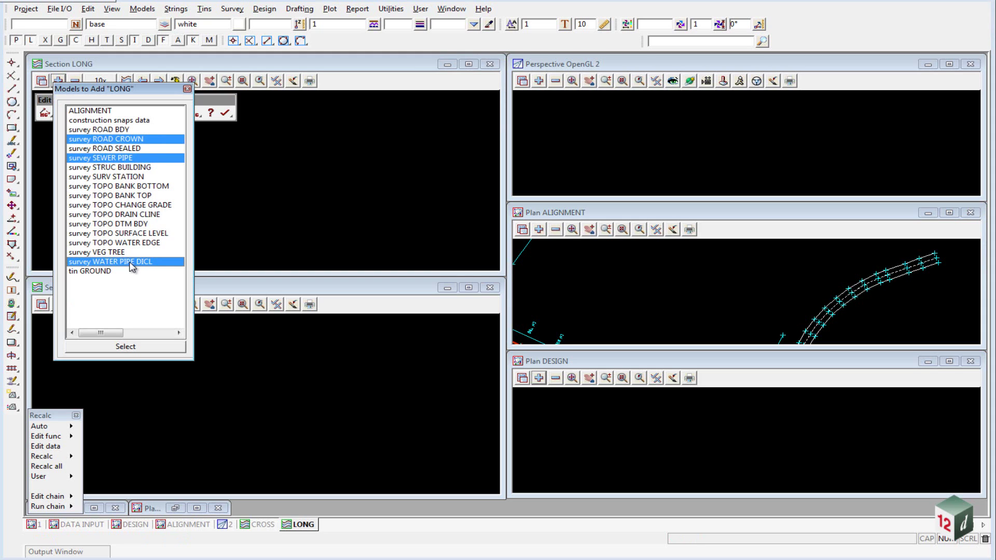
left_click(95, 272)
left_click(129, 348)
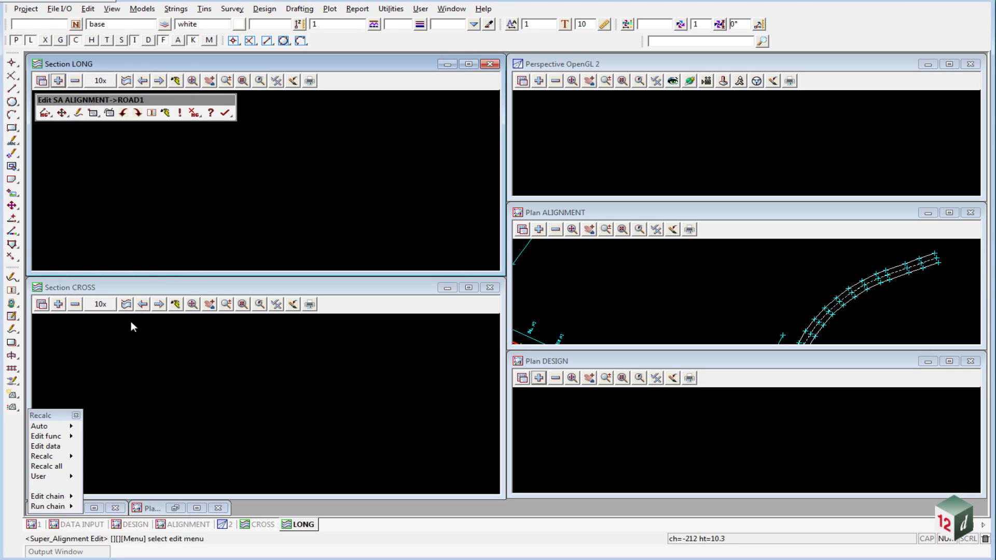
Step: Profile the ROAD1 alignment in the LONG section view by picking it in plan, and maximise the section view
left_click(645, 285)
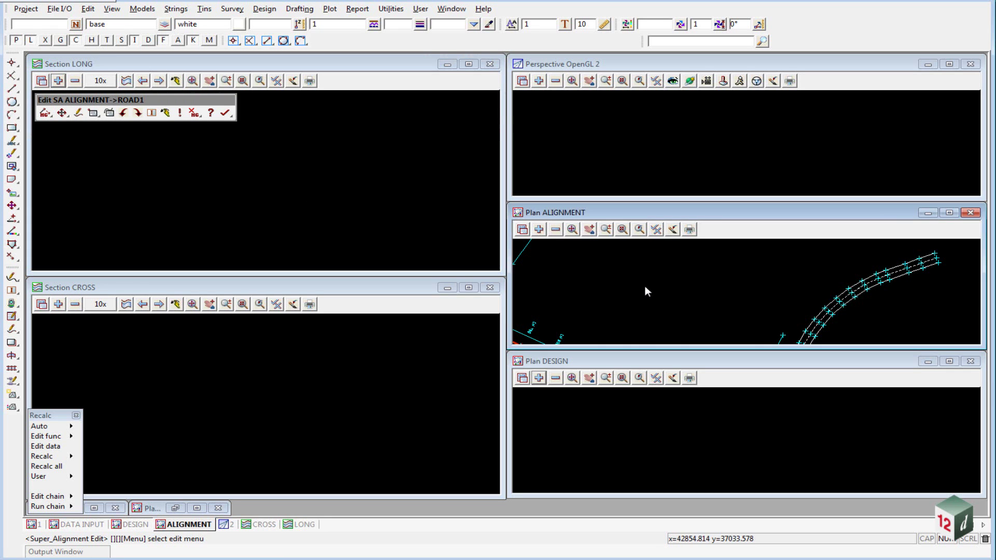
left_click(126, 82)
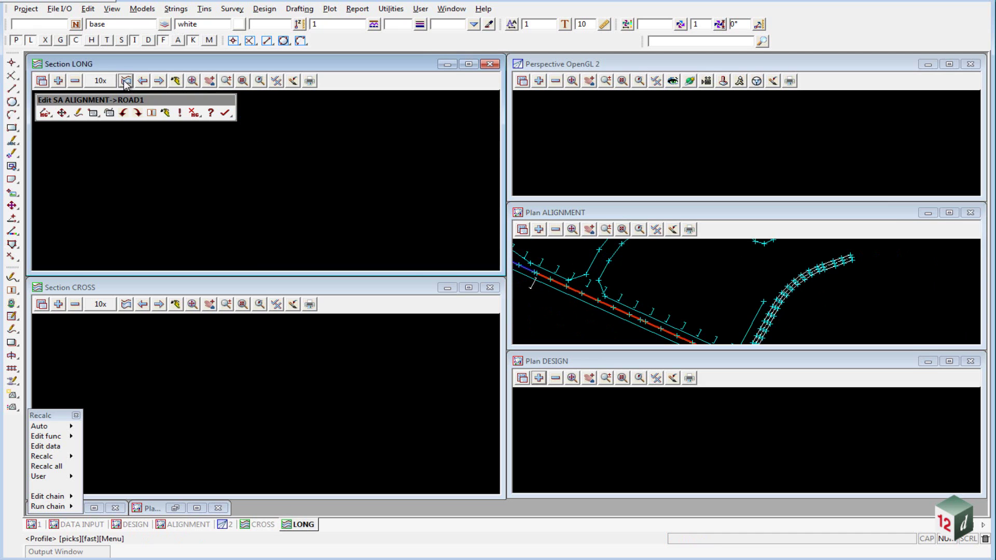
left_click(589, 294)
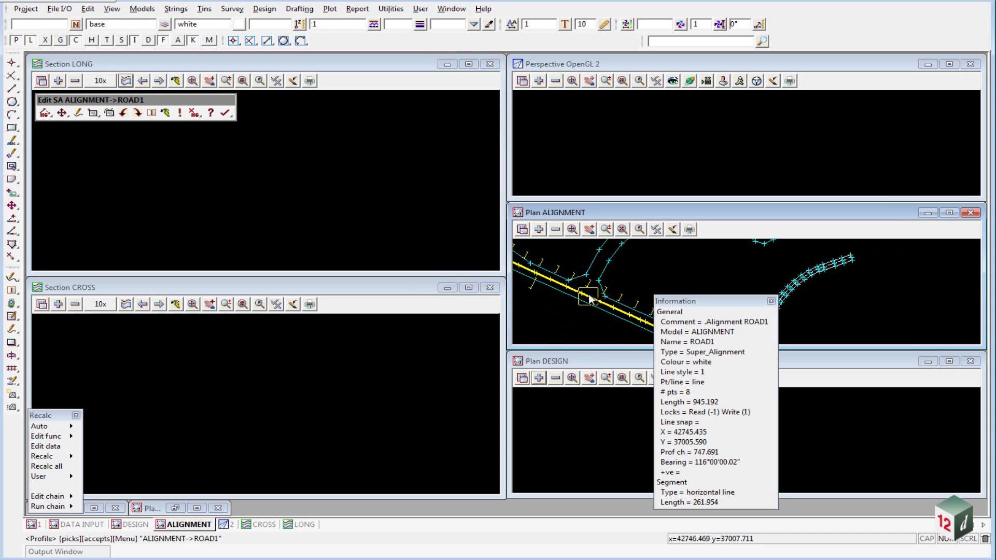
middle_click(589, 294)
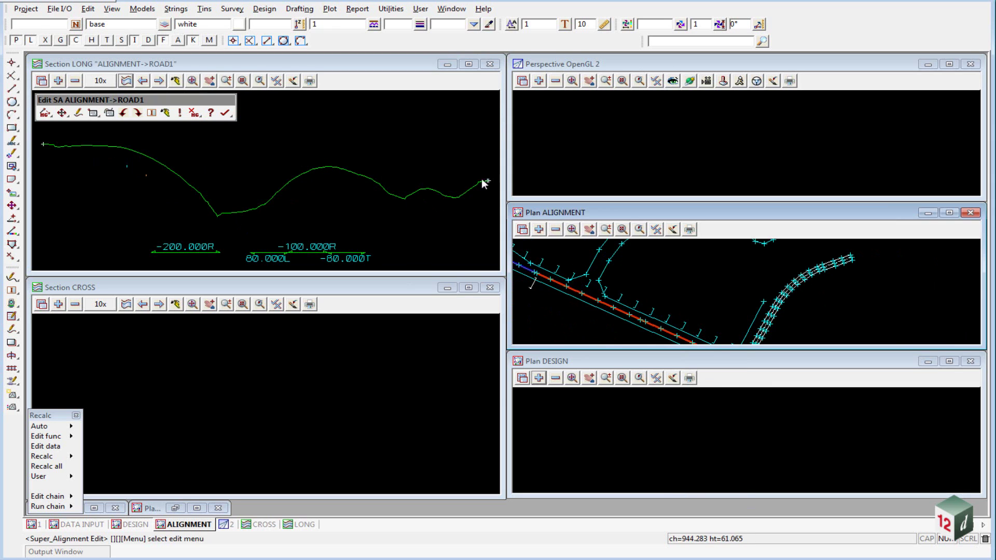
double_click(207, 65)
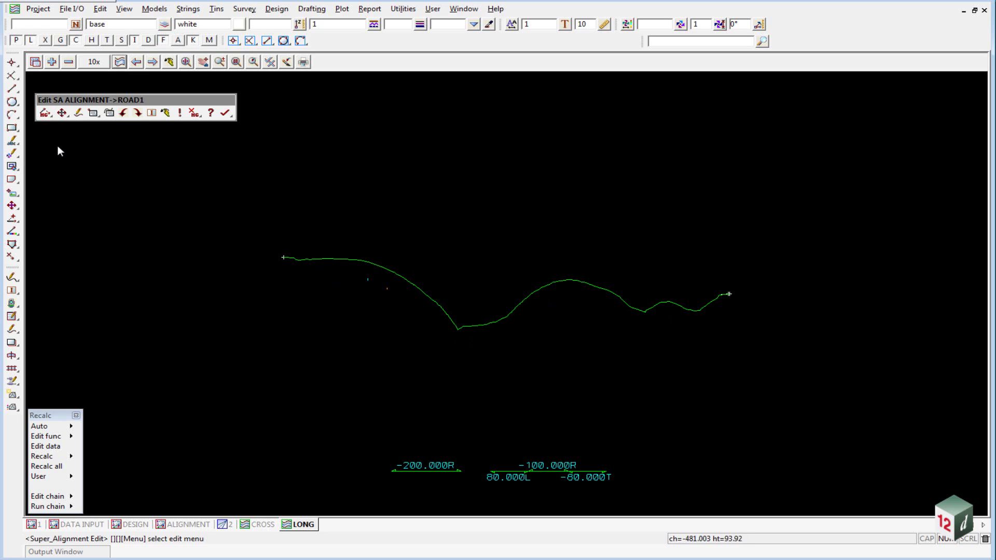
Step: Append the first VIP to ROAD1, snapped to the survey ROAD CROWN point at chainage 0 where the ground profile starts
left_click(46, 114)
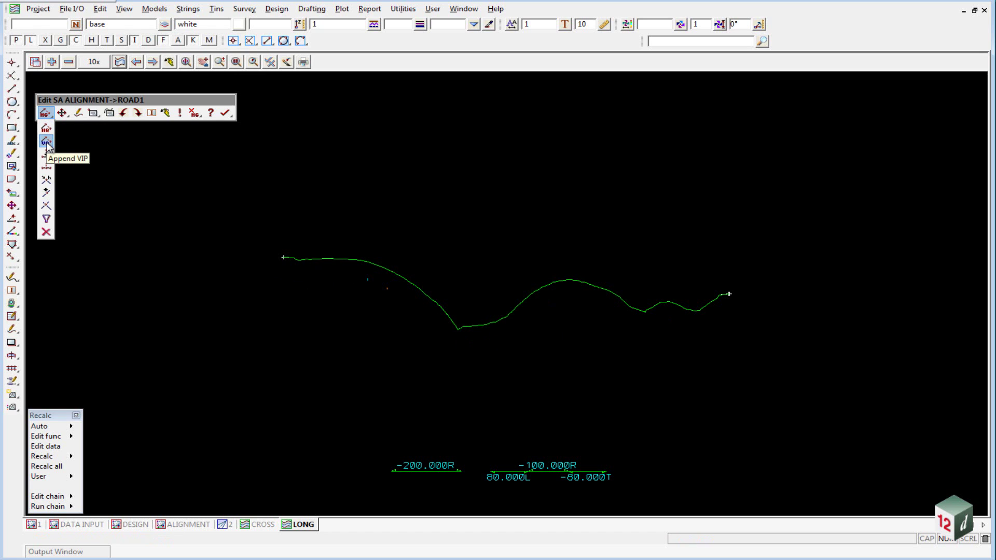
left_click(46, 142)
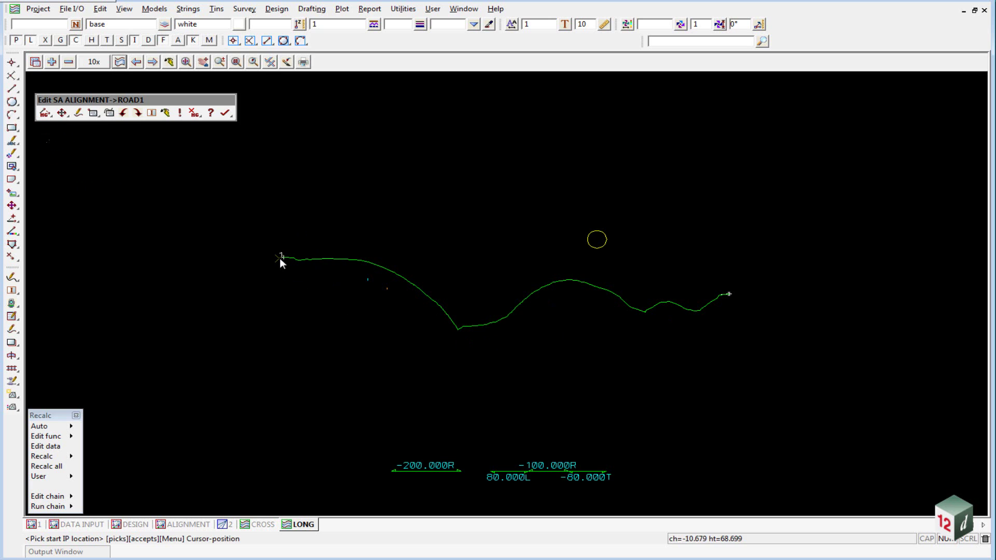
scroll(280, 257, "up", 3)
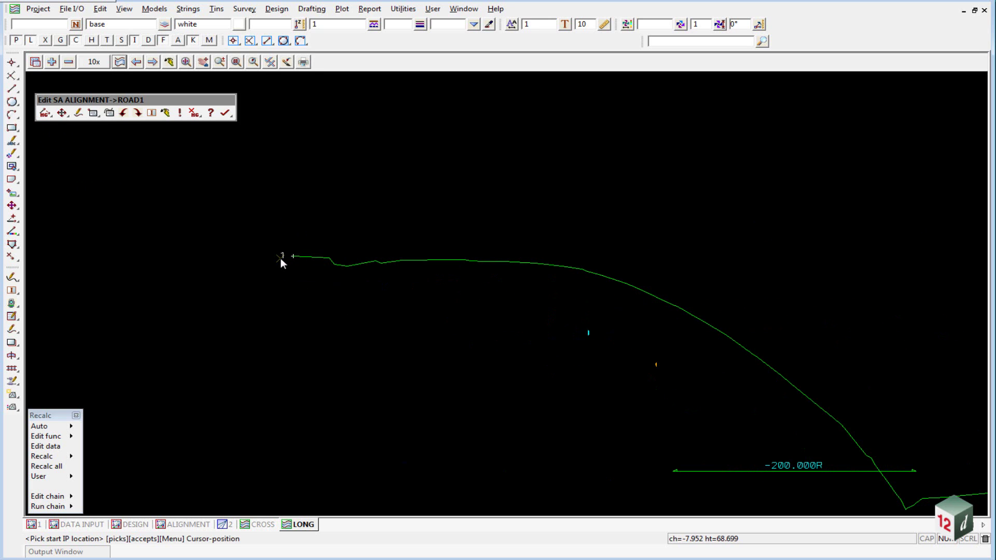
scroll(280, 257, "up", 4)
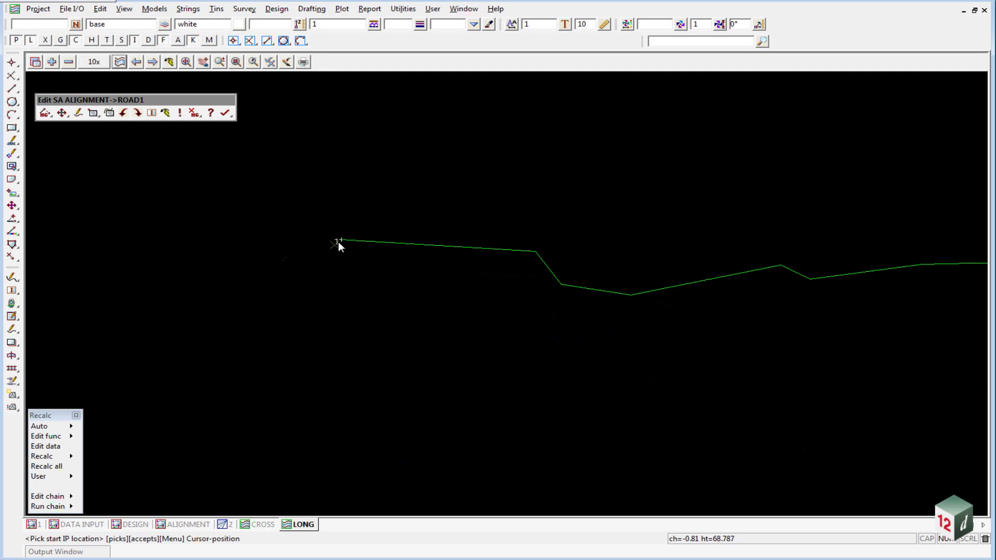
scroll(339, 241, "up", 5)
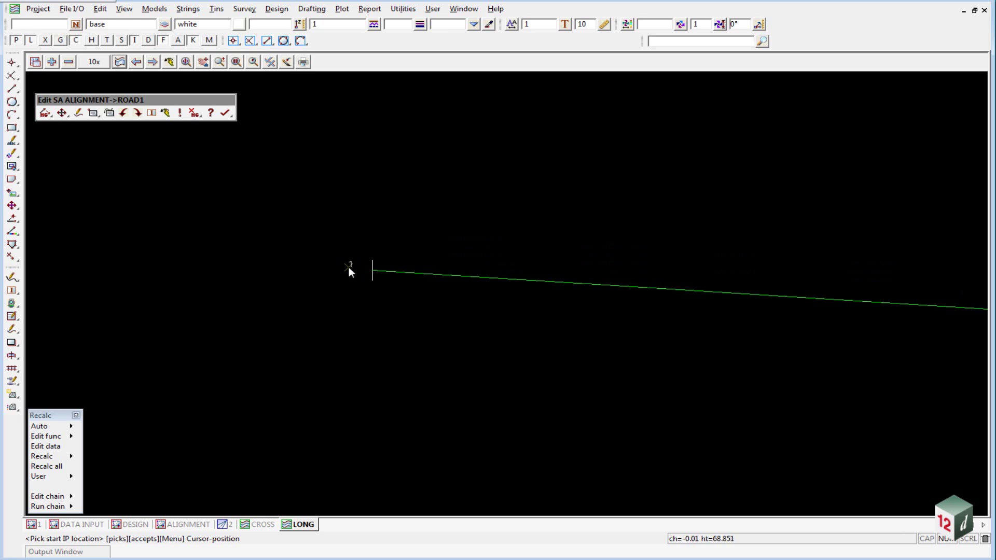
scroll(366, 280, "up", 3)
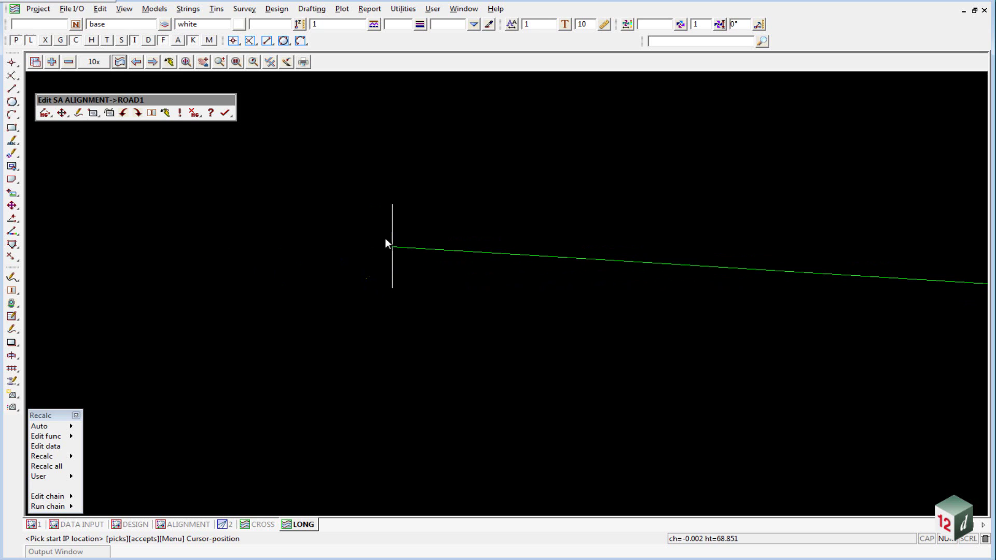
left_click(387, 198)
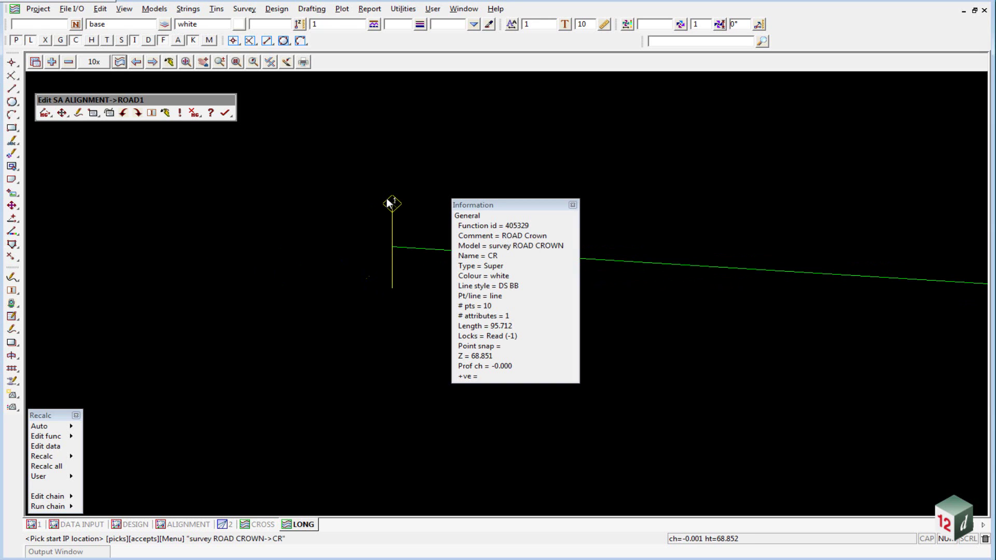
left_click(392, 294)
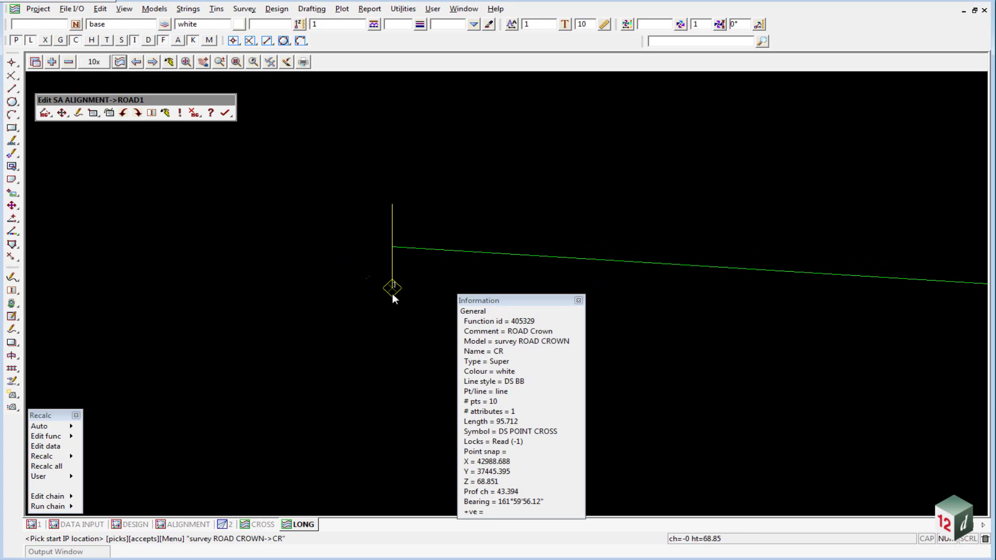
left_click(390, 248)
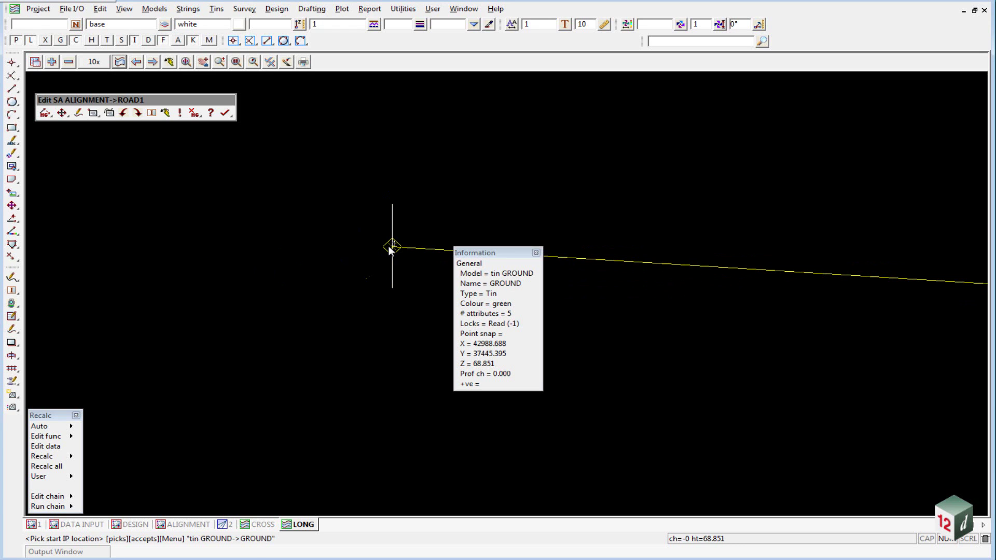
left_click(390, 250)
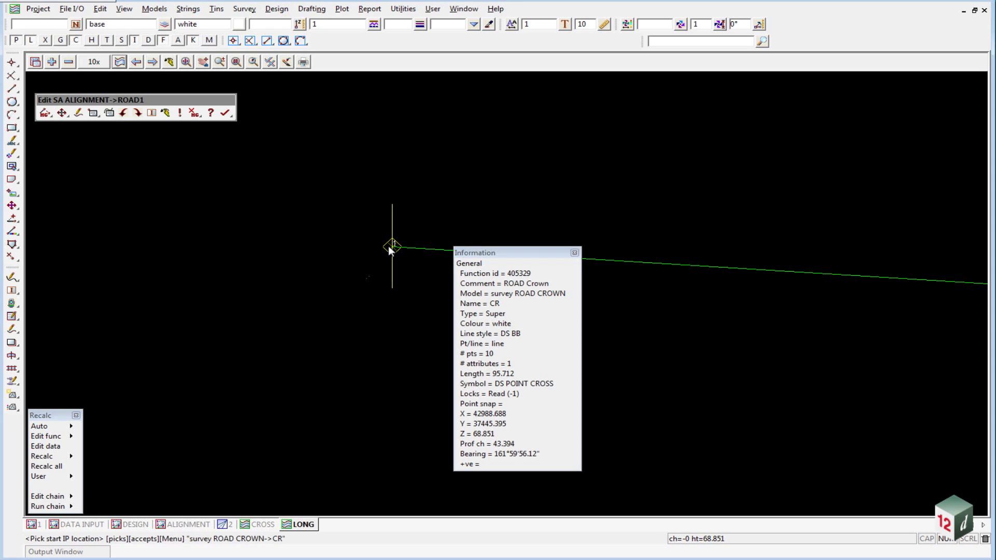
middle_click(390, 250)
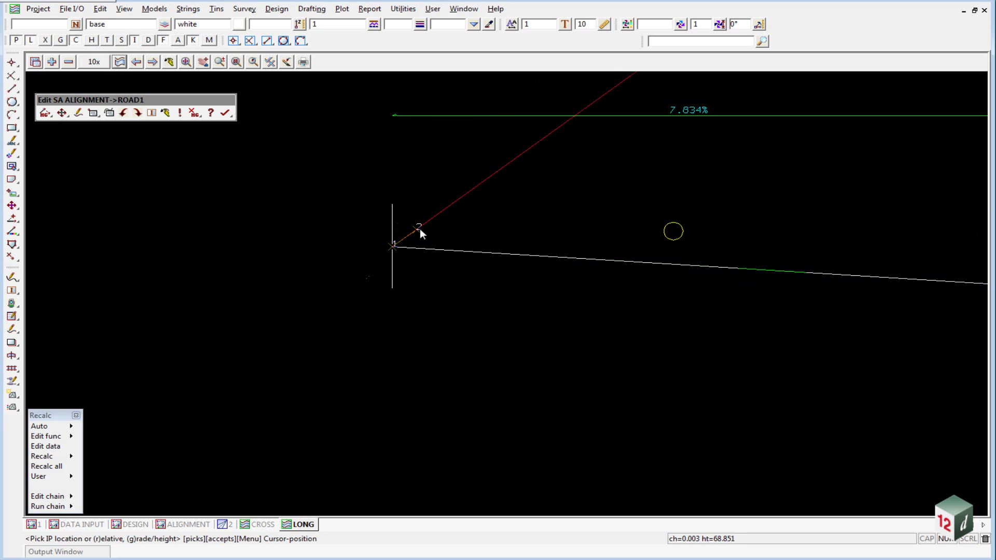
Step: Place the second VIP on the survey ROAD CROWN end point at chainage 21.869, and finish appending
scroll(250, 229, "down", 8)
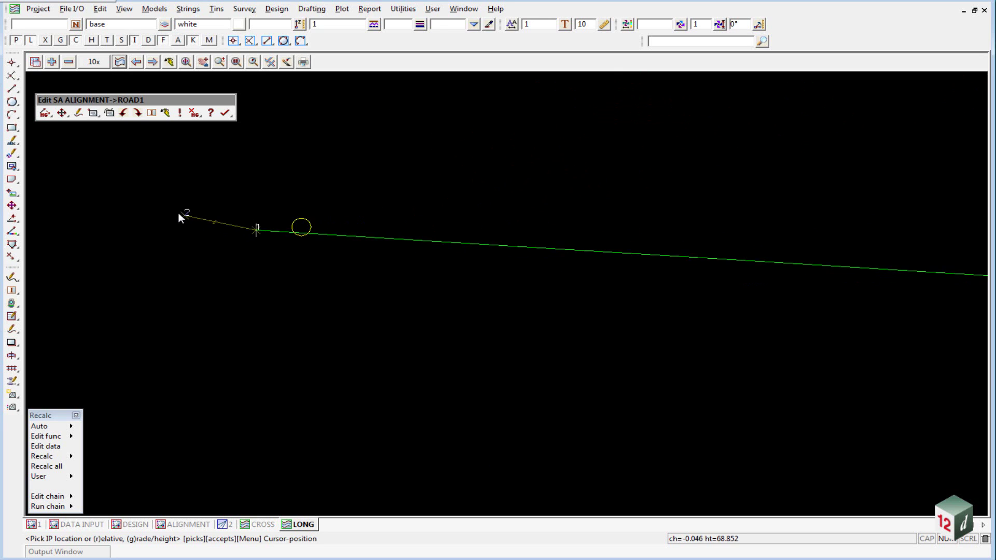
scroll(148, 207, "up", 5)
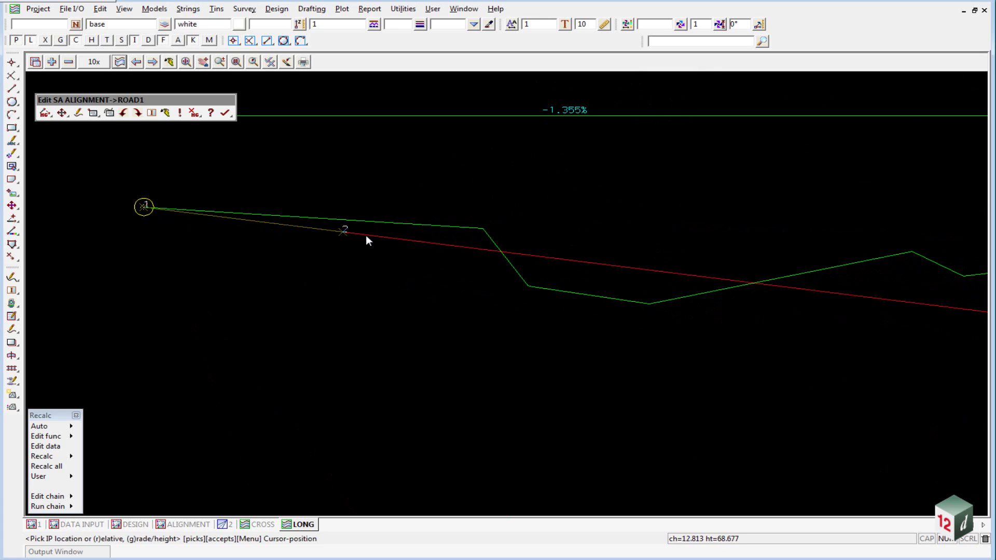
left_click(489, 227)
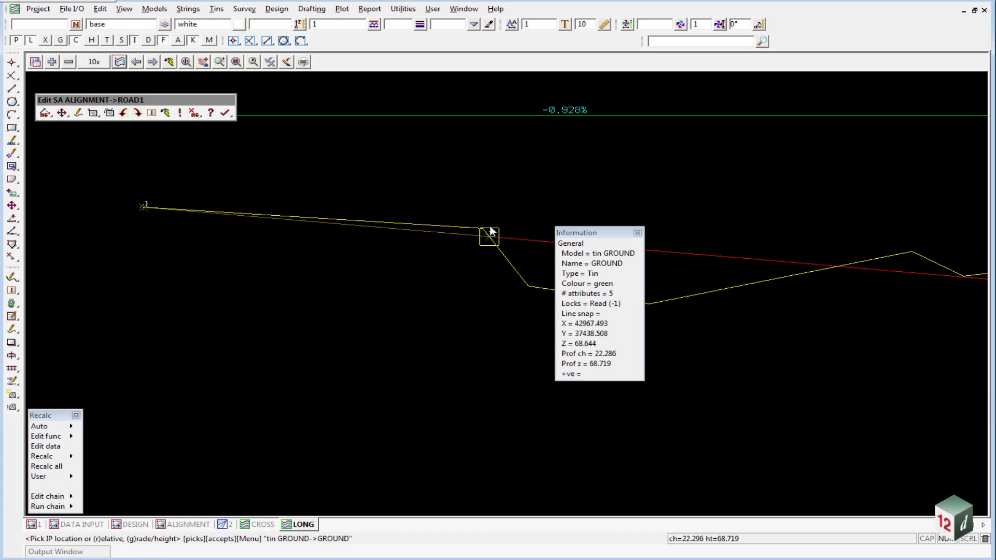
left_click(490, 230)
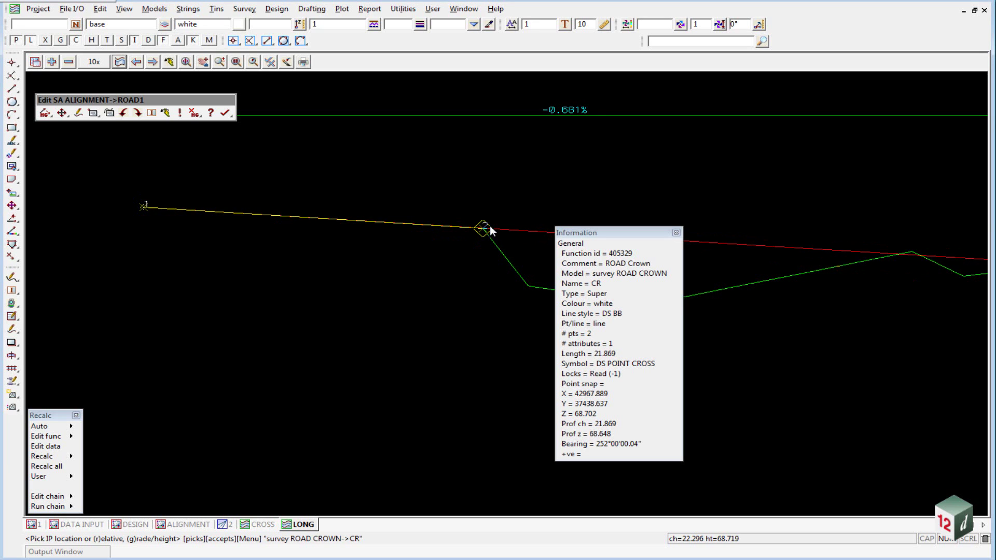
middle_click(489, 226)
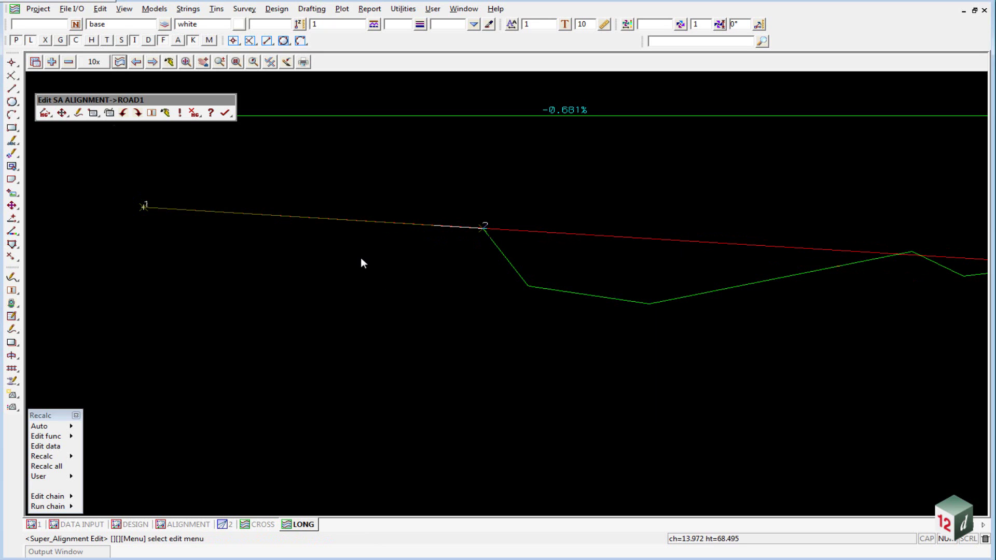
Step: Append the third VIP to the end of ROAD1 at chainage 400 and height 50 by coordinate entry
scroll(265, 222, "down", 3)
scroll(226, 205, "down", 3)
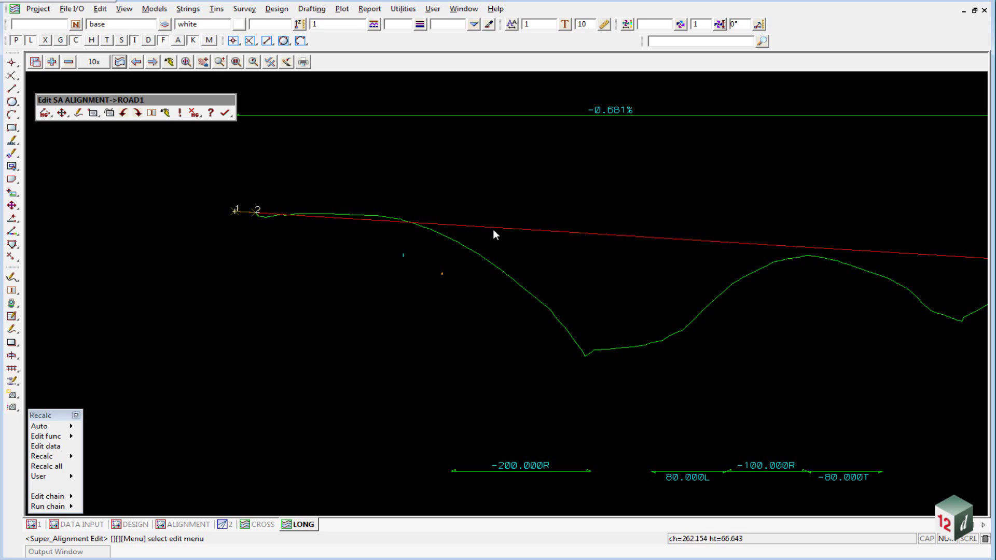
key("a")
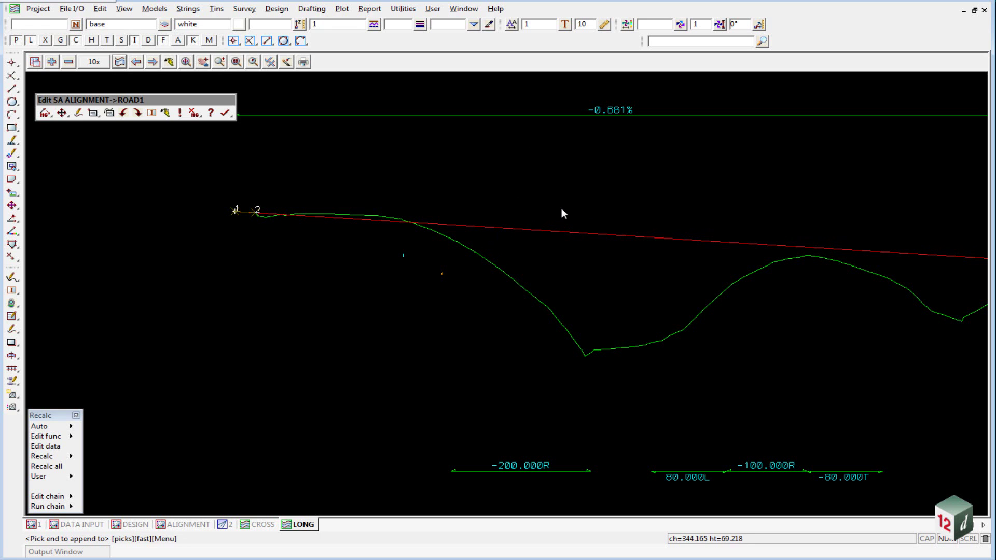
right_click(564, 213)
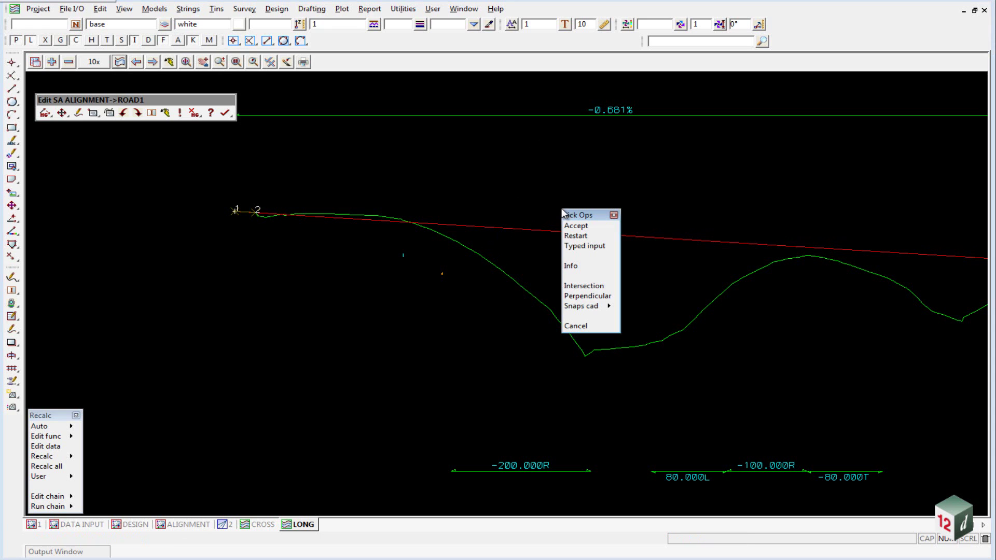
left_click(586, 246)
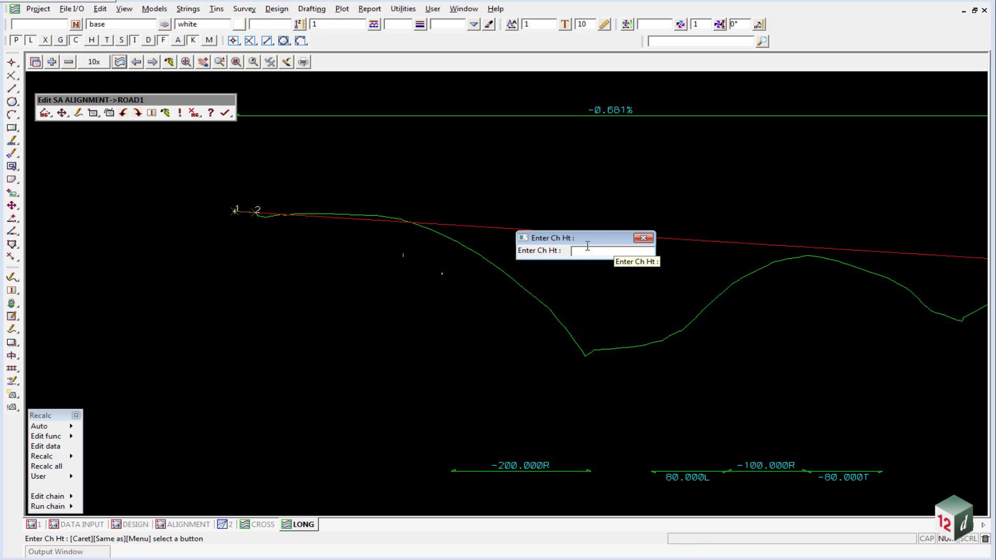
type("400 50")
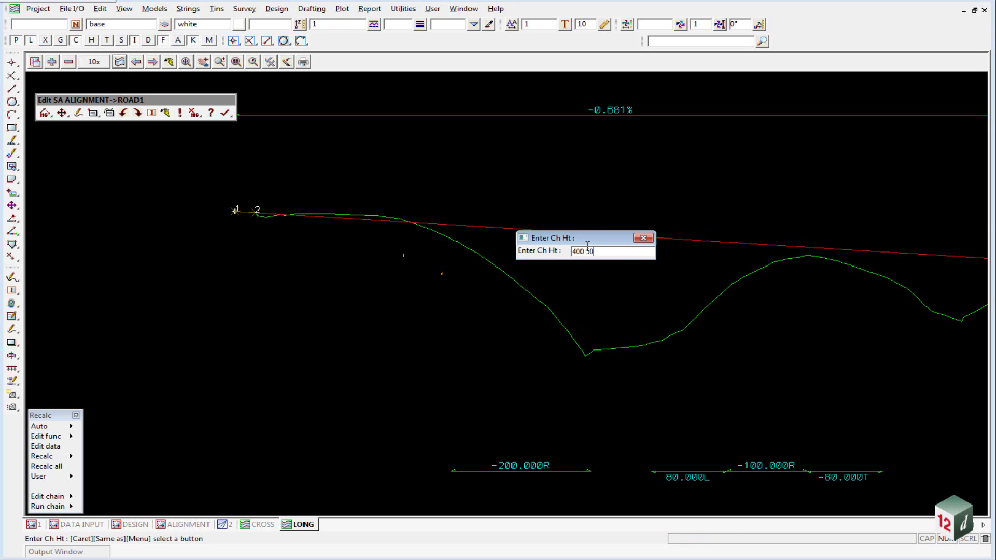
key("Return")
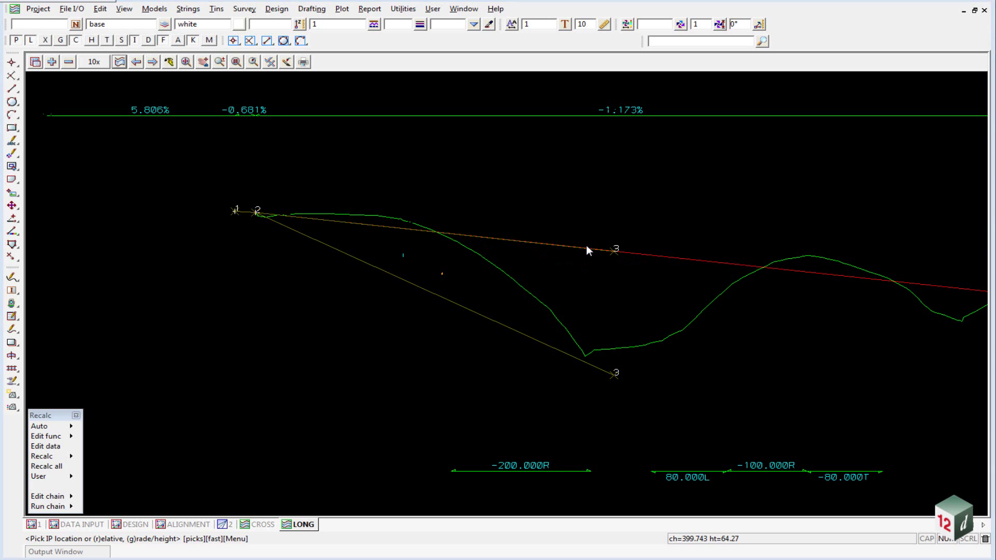
Step: Place the fourth VIP of ROAD1 at chainage 600 and height 66 by coordinate entry
left_click_drag(586, 251, 629, 266)
right_click(629, 269)
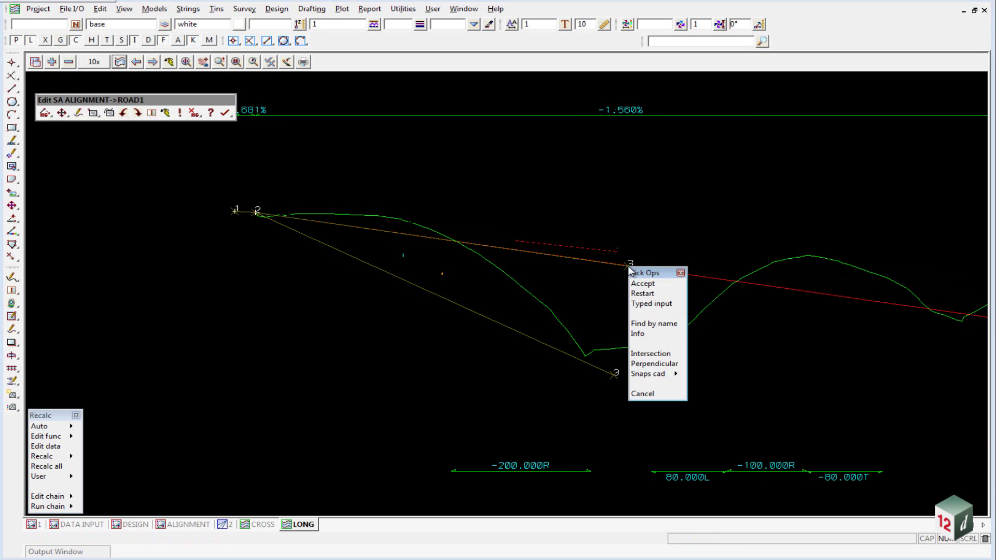
left_click(656, 306)
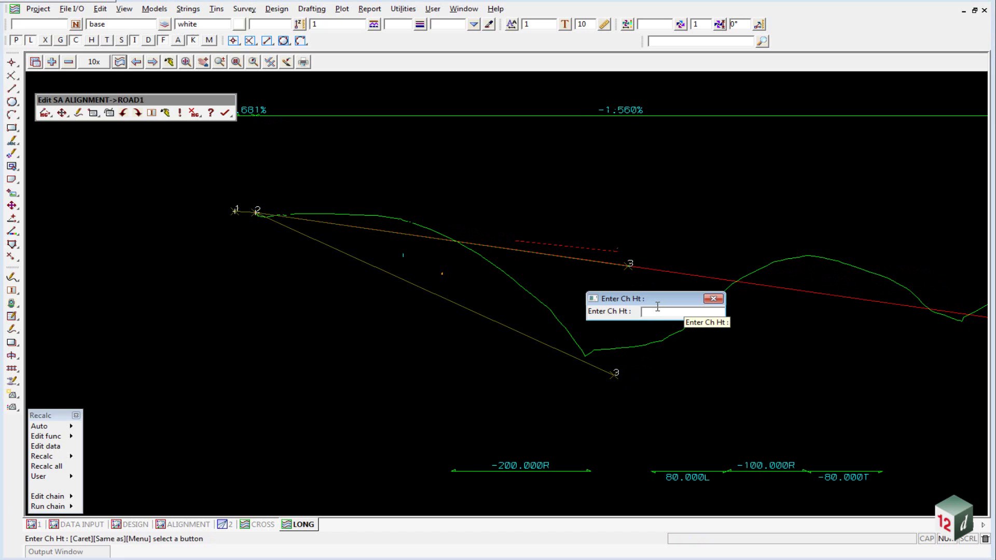
type("600 66")
key("Return")
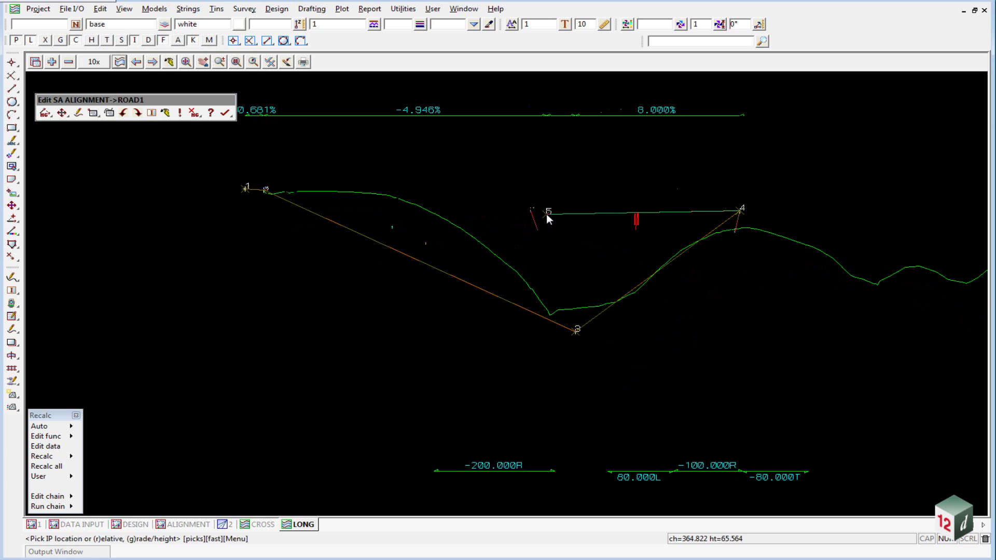
Step: Place the fifth VIP on the start of the far survey ROAD CROWN string at chainage 923.370, accepting the CR string rather than the tin
scroll(506, 228, "down", 2)
left_click(632, 239)
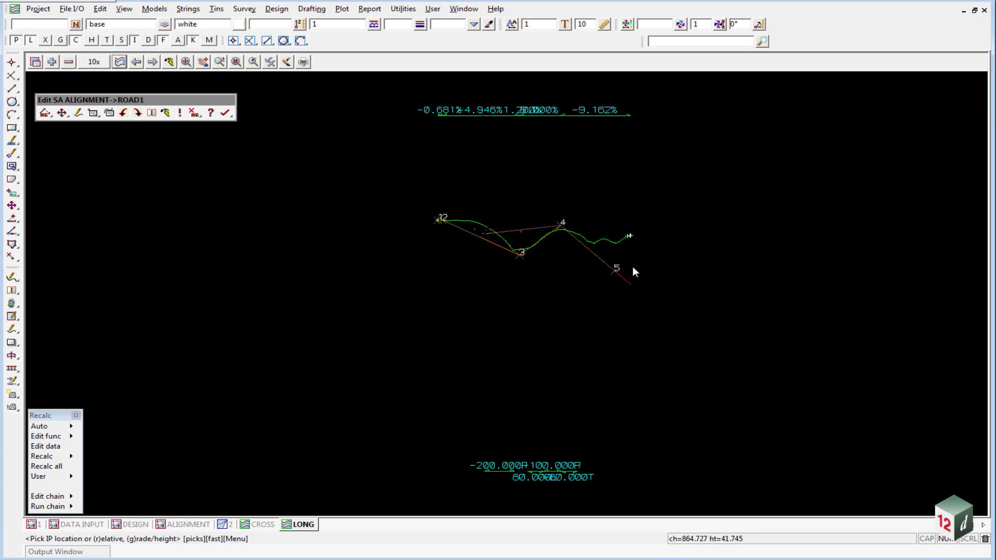
scroll(632, 241, "up", 1)
scroll(631, 210, "up", 3)
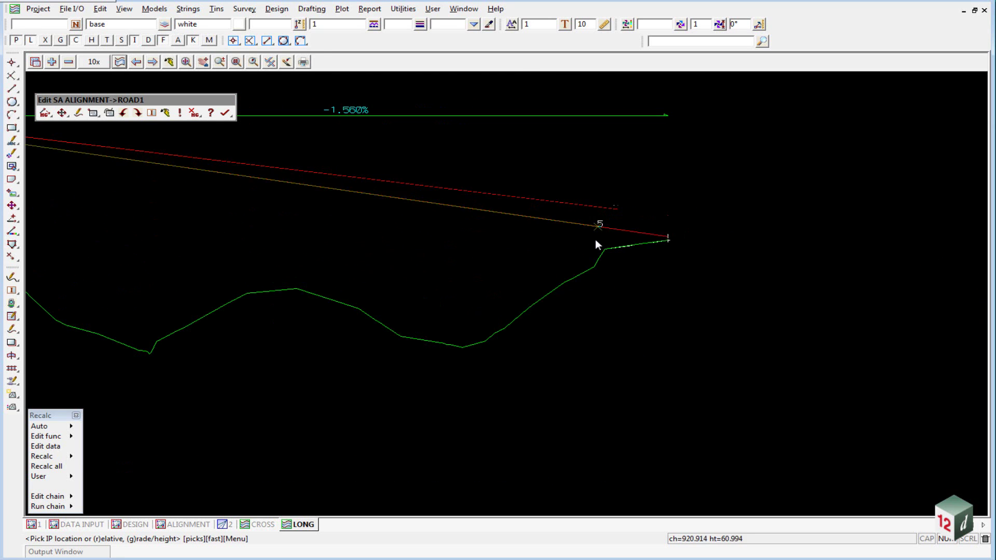
scroll(589, 246, "up", 1)
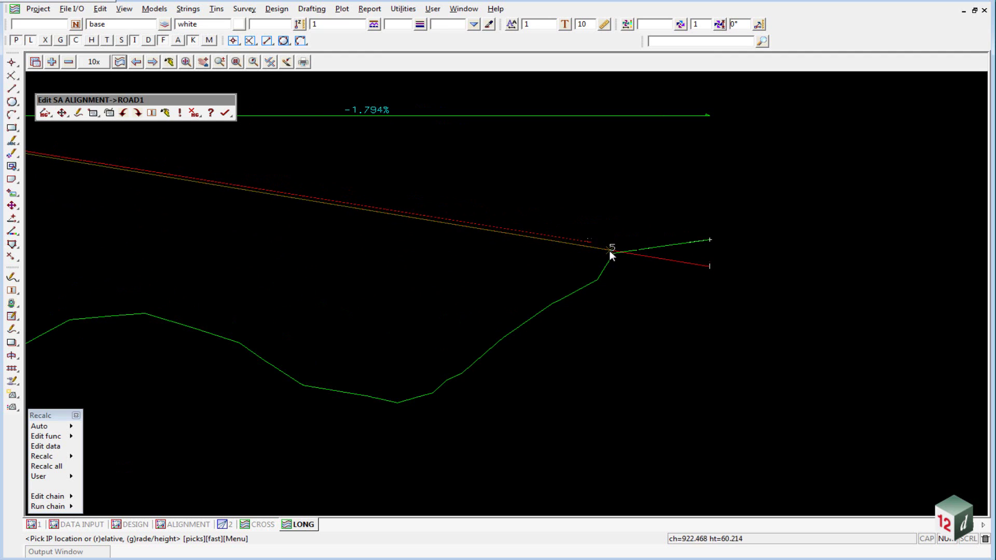
left_click(609, 254)
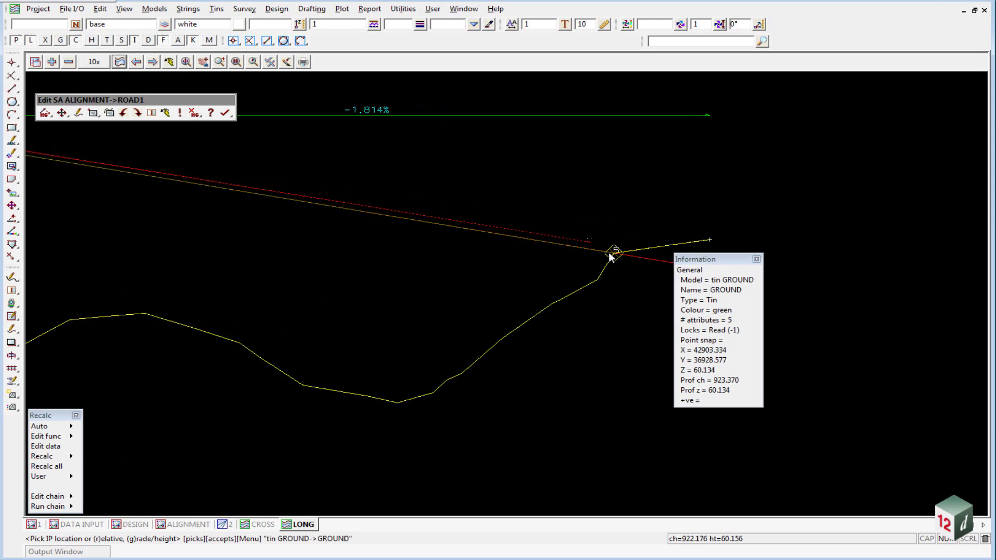
left_click(609, 254)
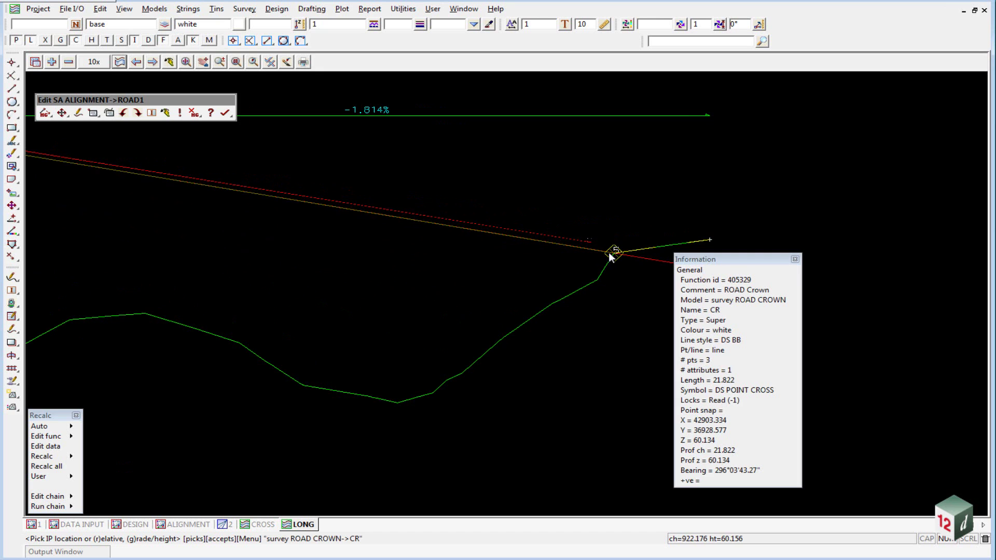
left_click(611, 255)
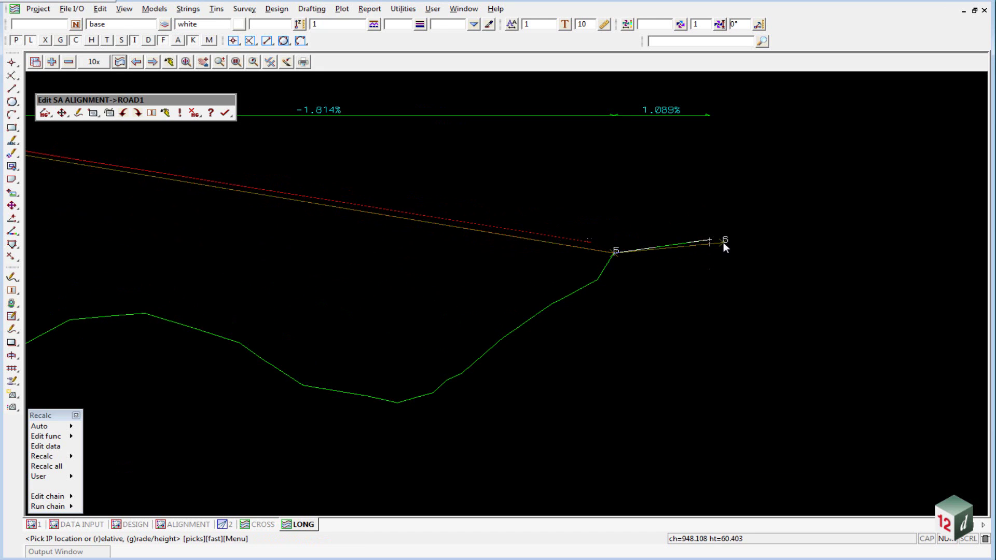
Step: Place the sixth VIP on the survey ROAD CROWN point at the alignment's end, chainage 945.192, and finish appending
scroll(716, 239, "up", 5)
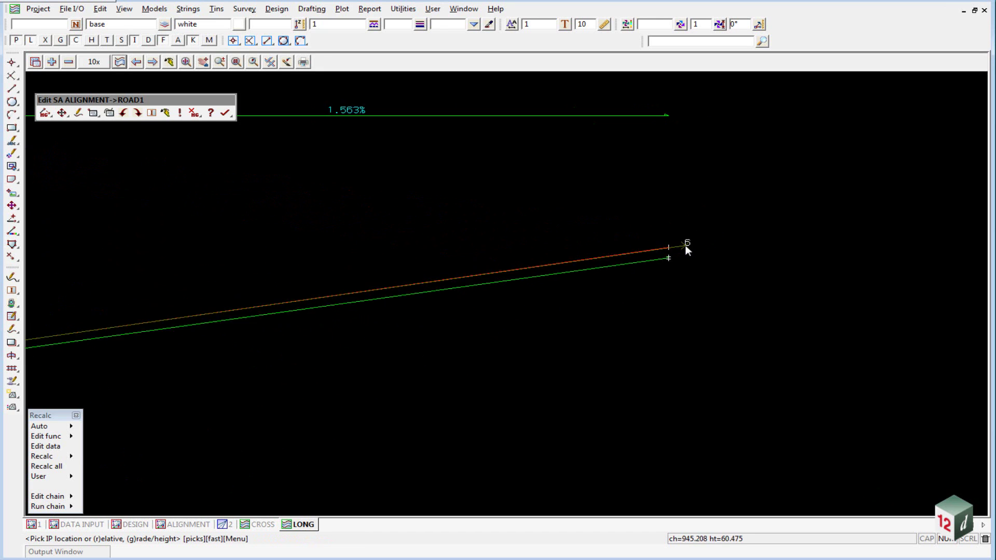
middle_click_drag(686, 245, 626, 312)
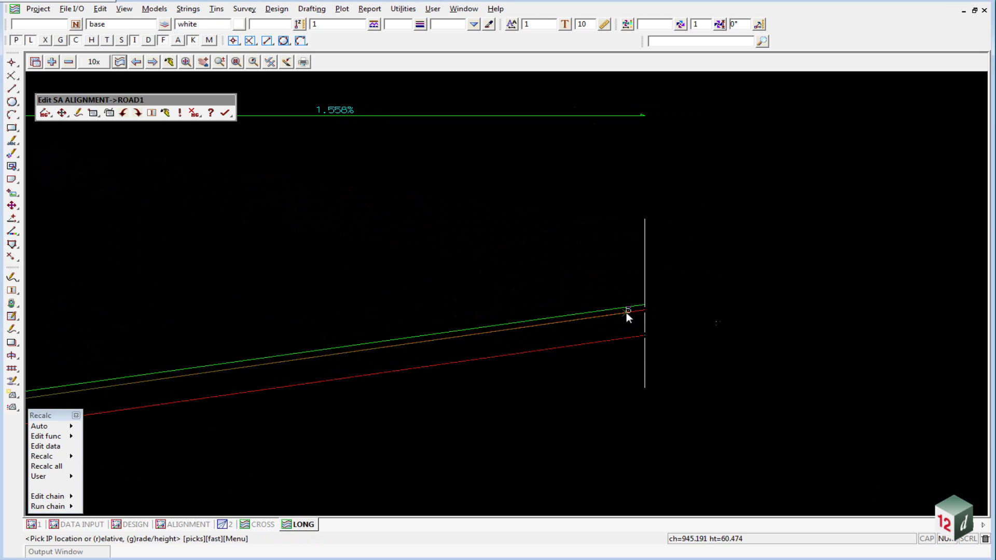
left_click(648, 305)
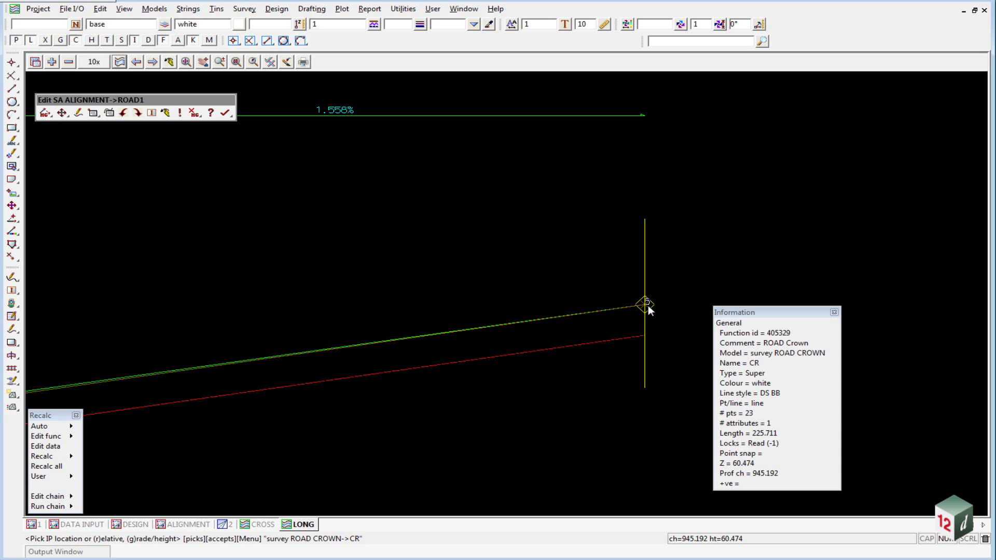
middle_click(649, 305)
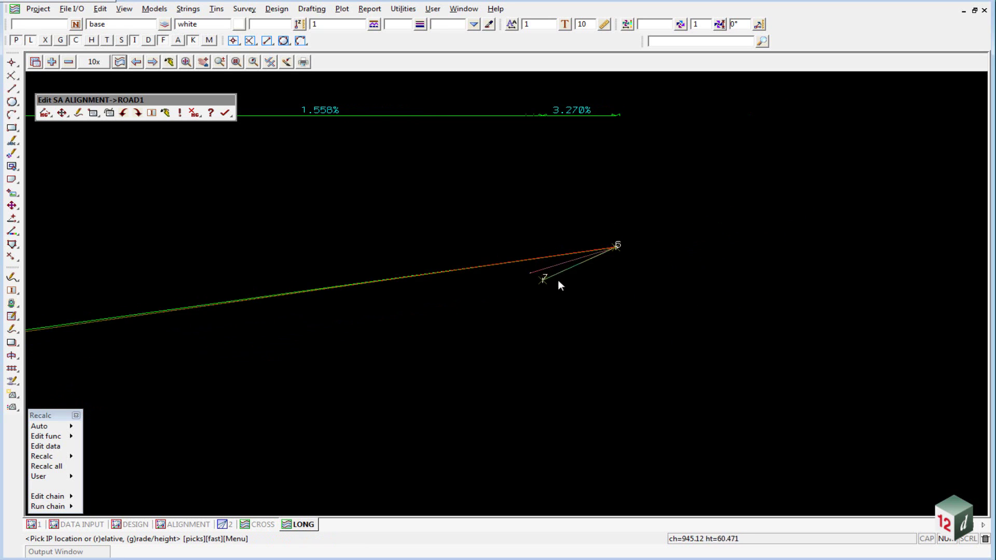
left_click(703, 267)
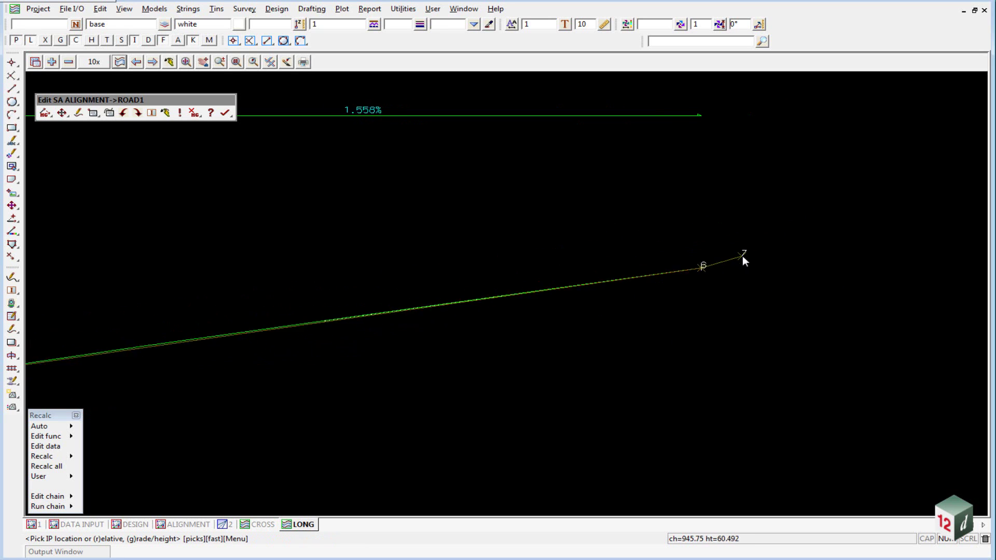
middle_click(808, 228)
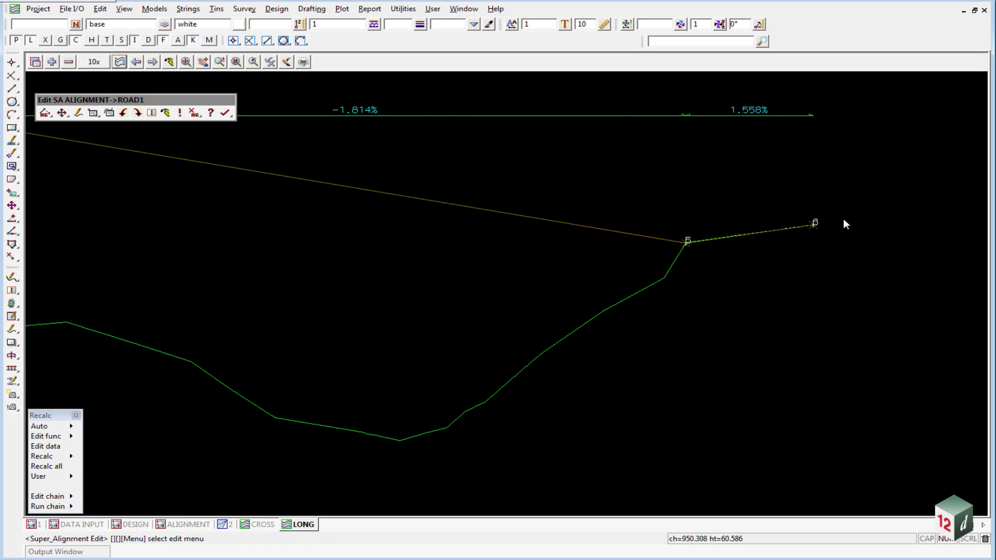
Step: Turn on the grid in the LONG view with a grid y spacing of 10, and close the grid settings
scroll(737, 307, "down", 5)
scroll(718, 260, "up", 2)
scroll(758, 218, "down", 2)
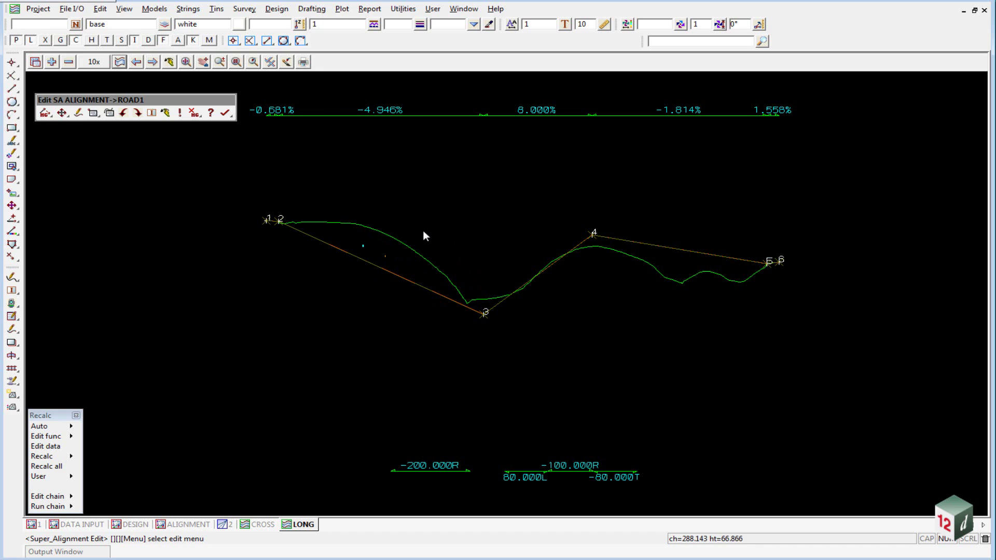
left_click(35, 62)
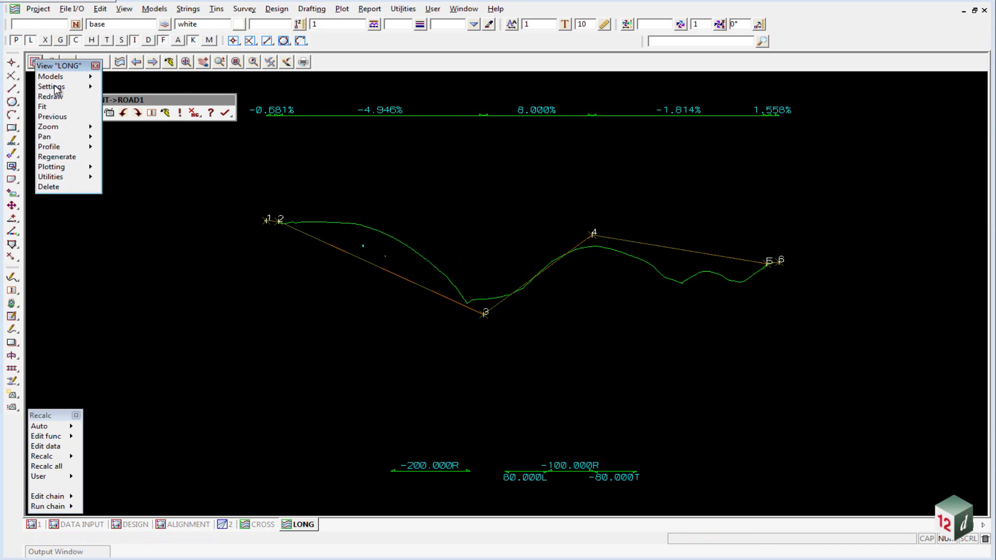
left_click(83, 79)
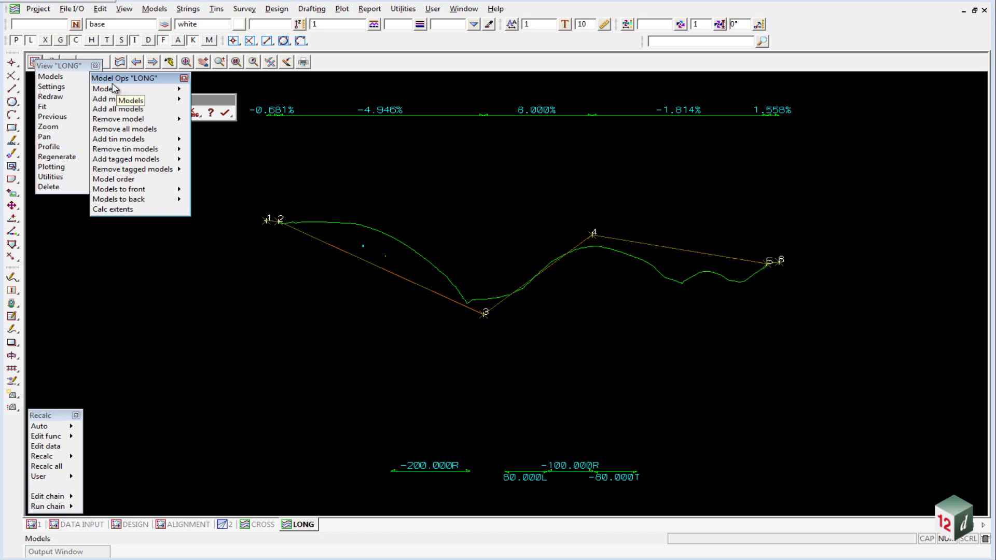
left_click(81, 86)
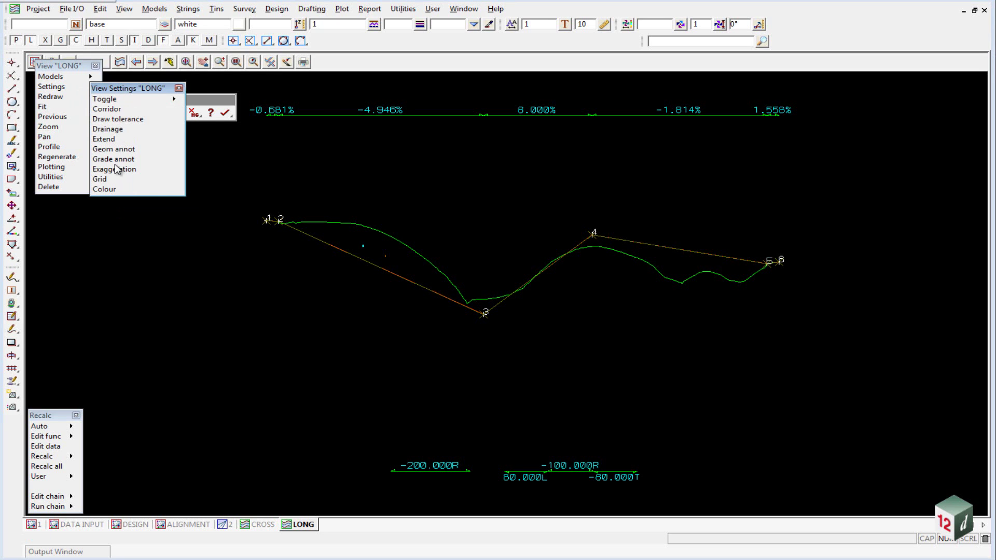
left_click(101, 179)
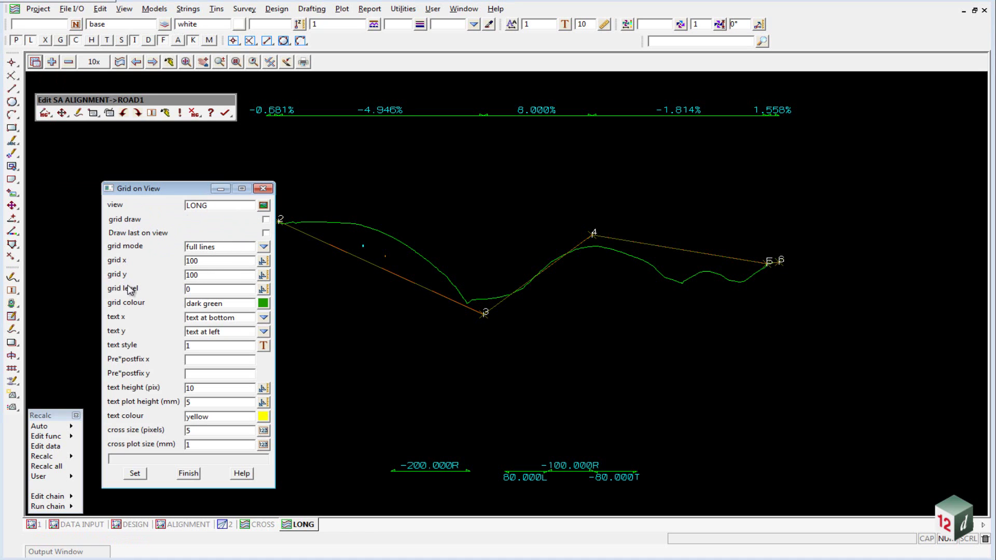
left_click(215, 275)
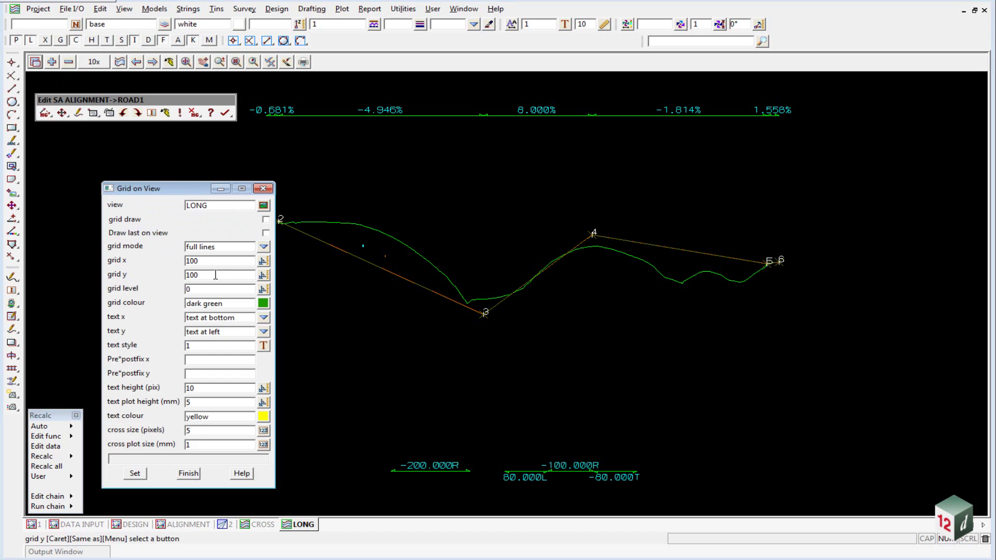
key("BackSpace")
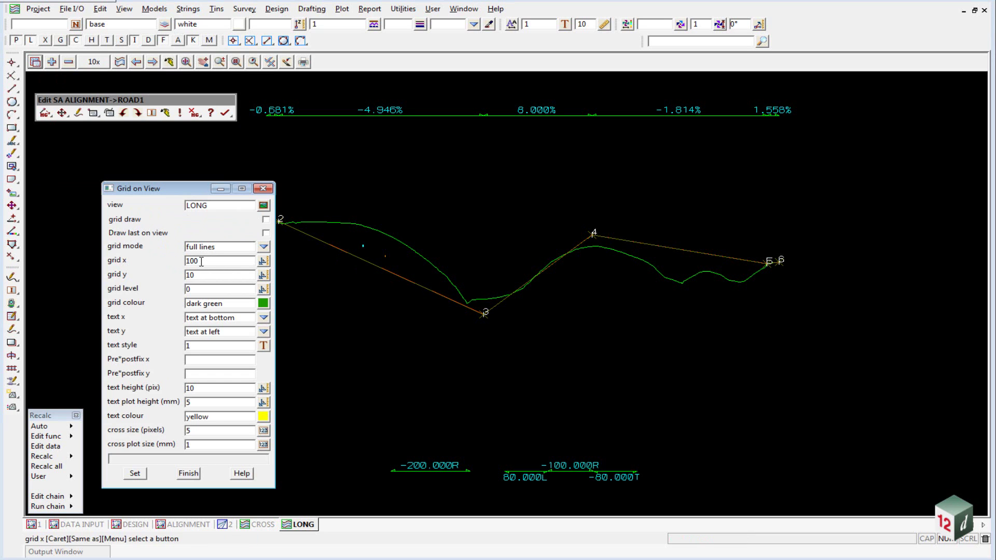
left_click(192, 275)
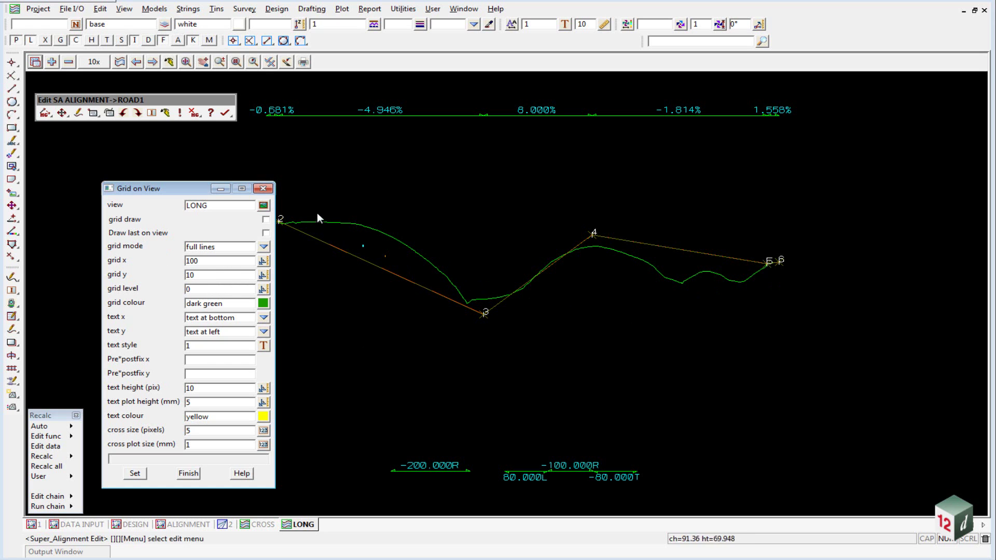
left_click(266, 220)
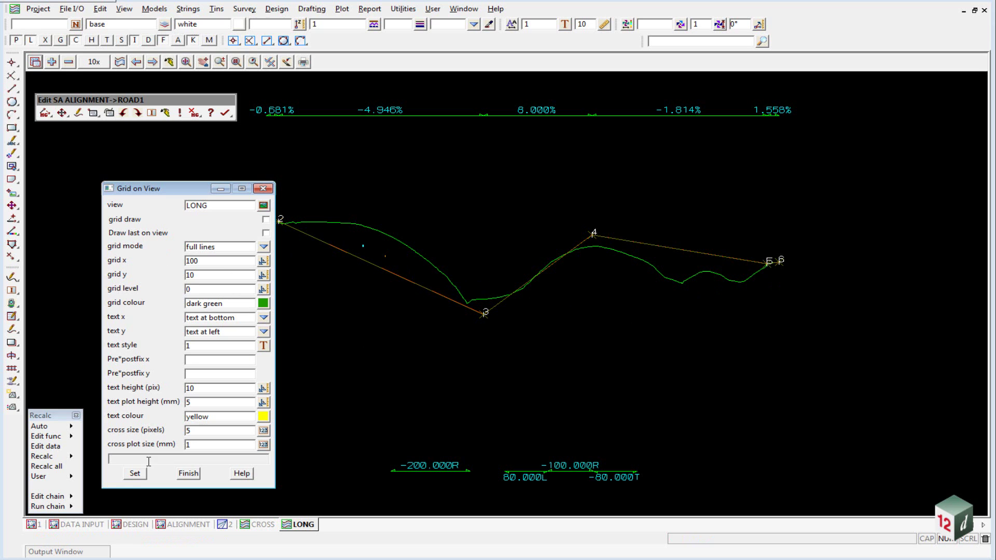
left_click(135, 473)
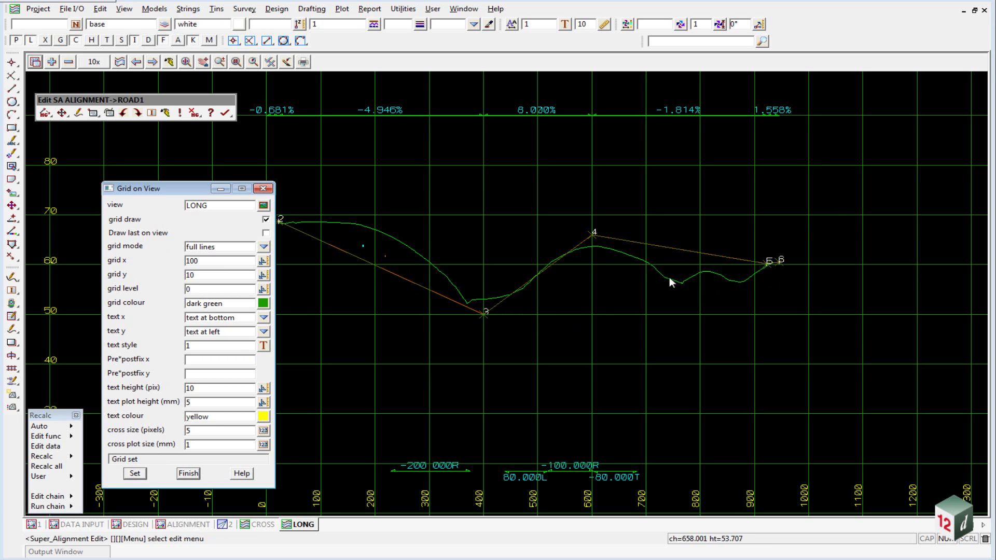
left_click(188, 473)
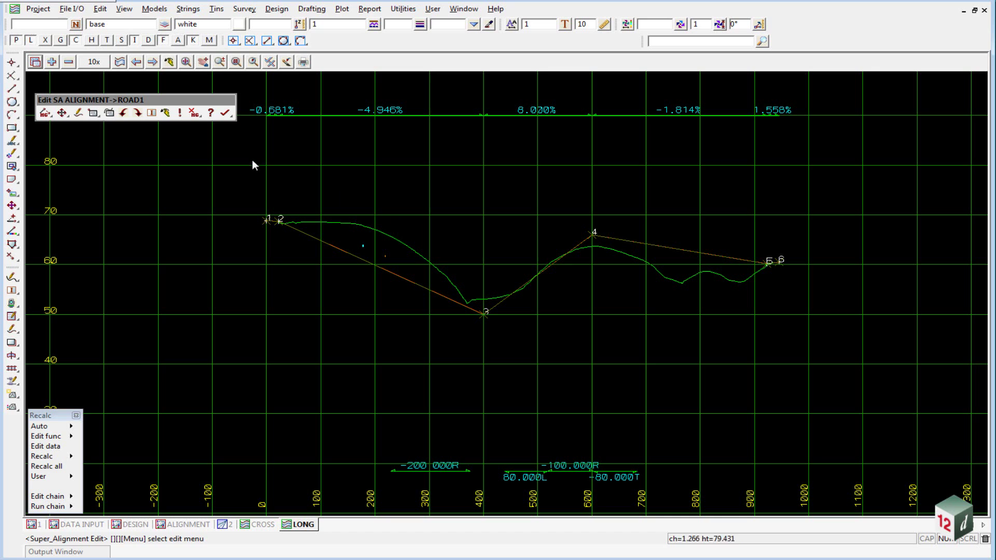
Step: Start a grade-based VIP insertion from VIP 2, measuring the -0.6813 grade from the ROAD1 segment between VIPs 1 and 2
left_click(45, 114)
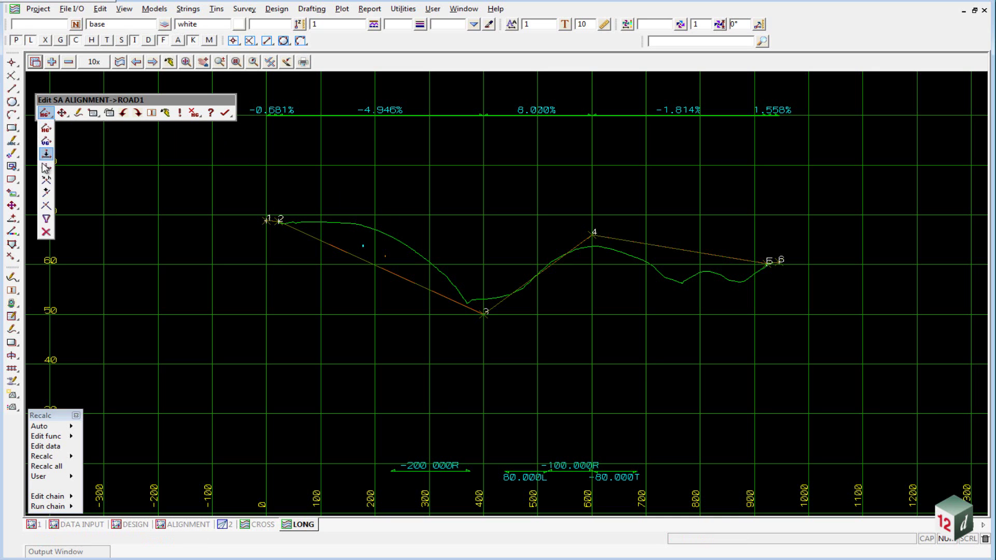
left_click(46, 193)
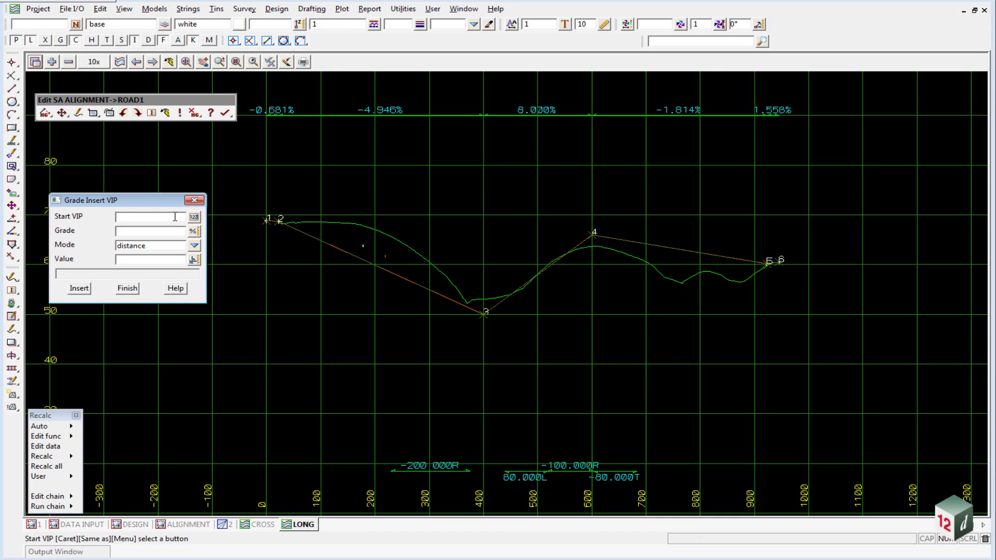
type("2")
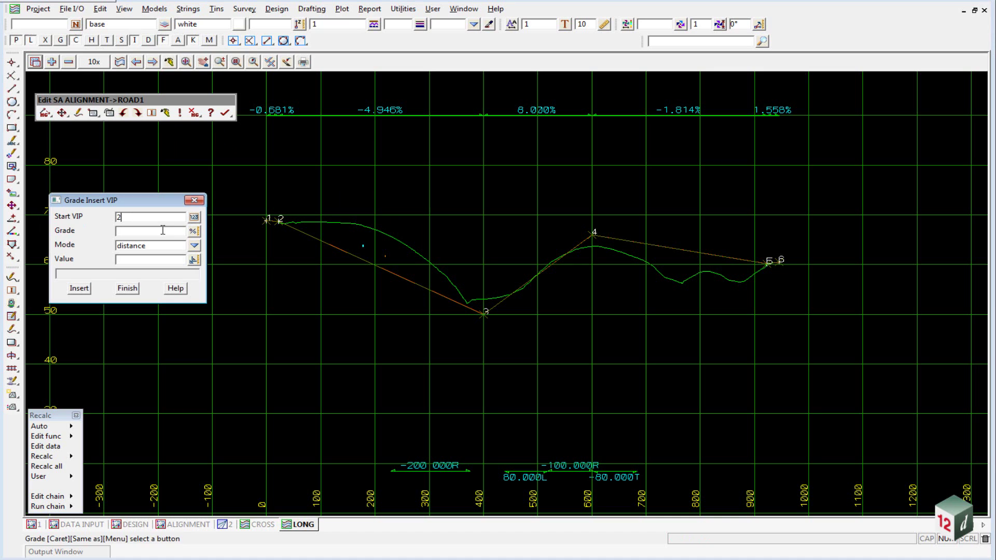
left_click(195, 232)
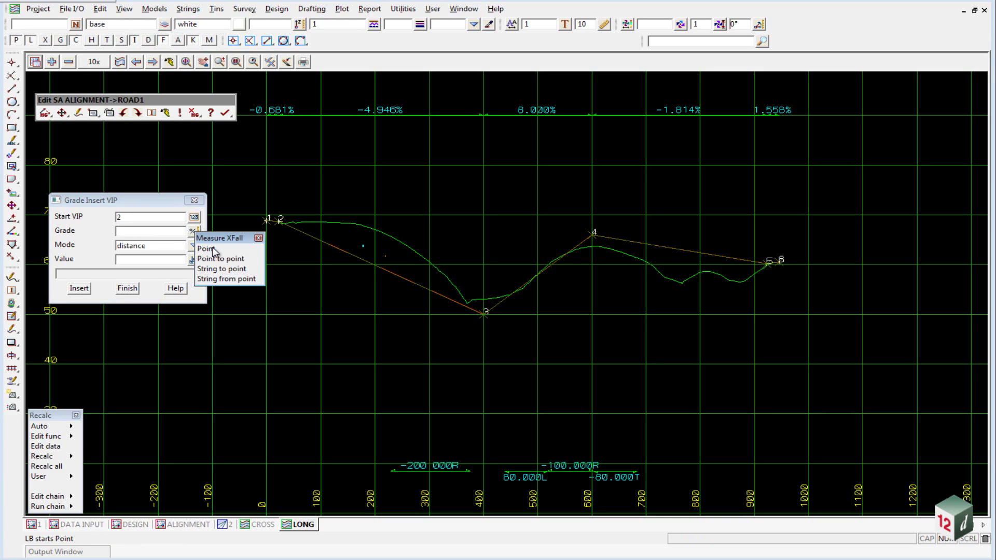
left_click(206, 249)
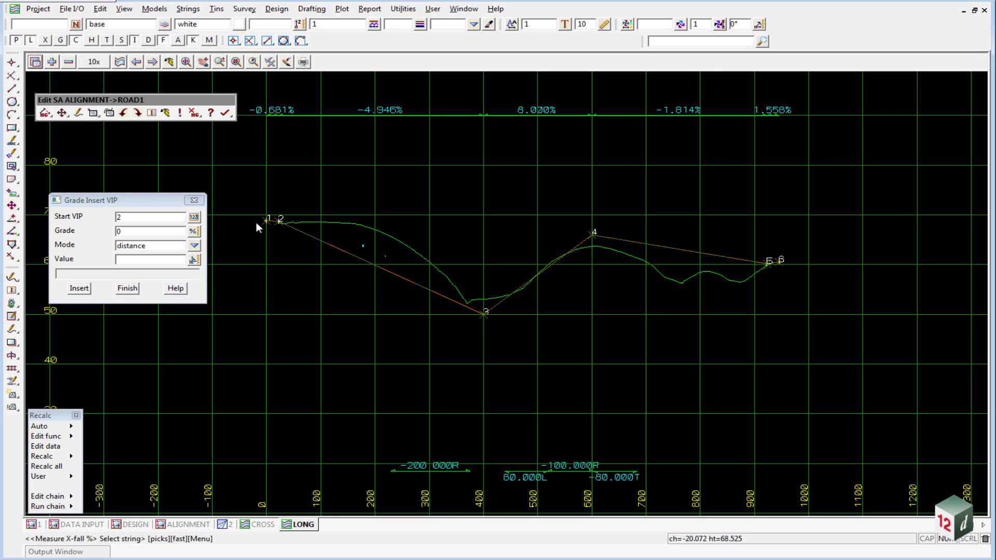
scroll(256, 221, "up", 3)
scroll(378, 203, "up", 2)
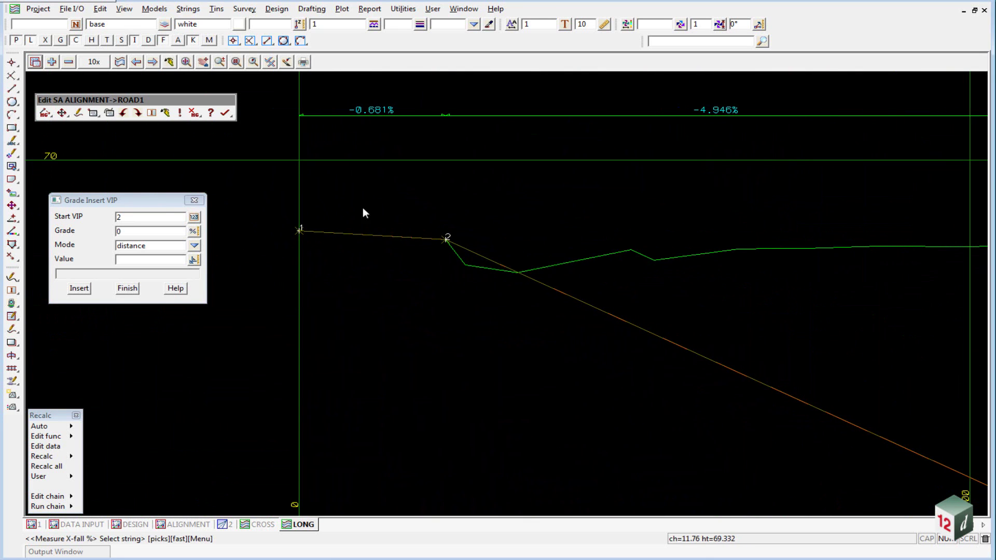
left_click(369, 237)
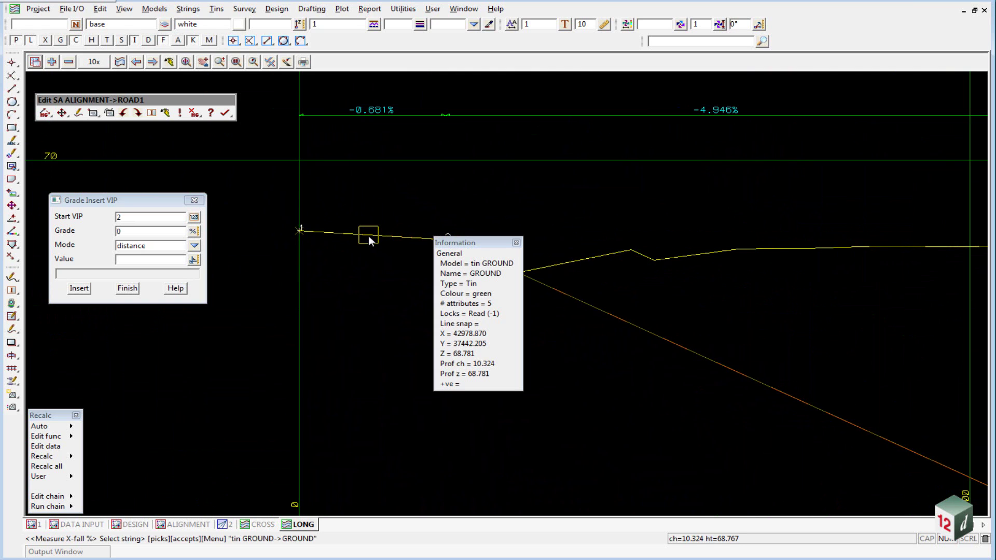
left_click(368, 236)
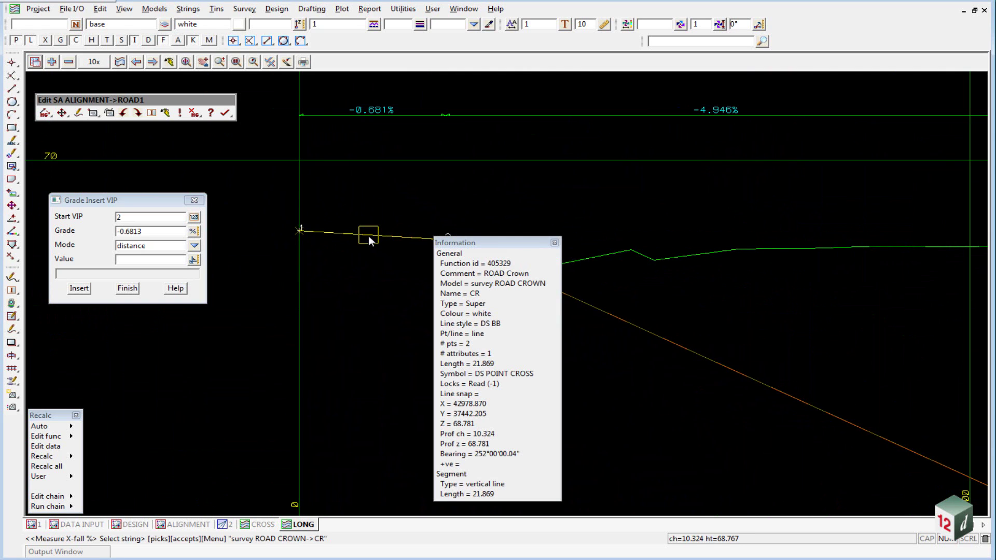
left_click(368, 236)
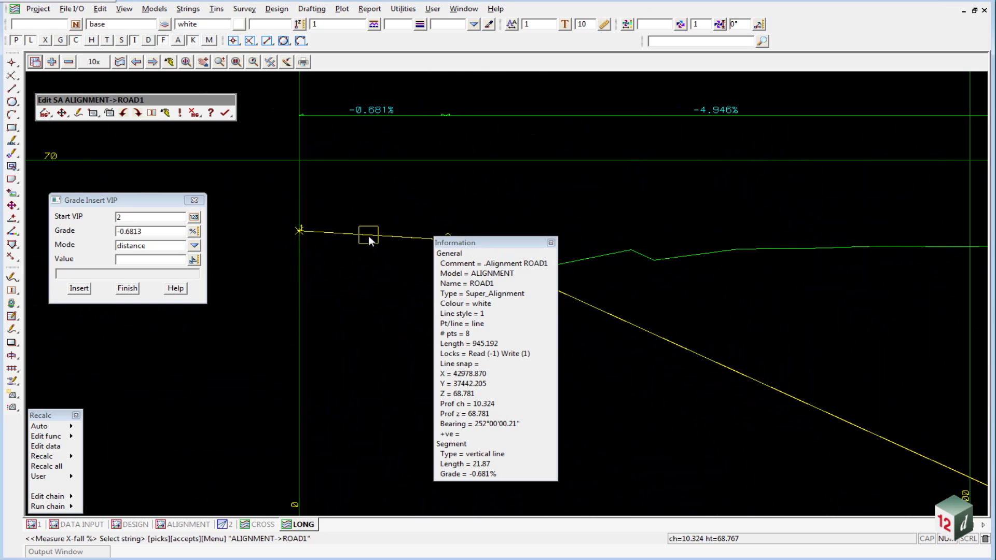
middle_click(369, 236)
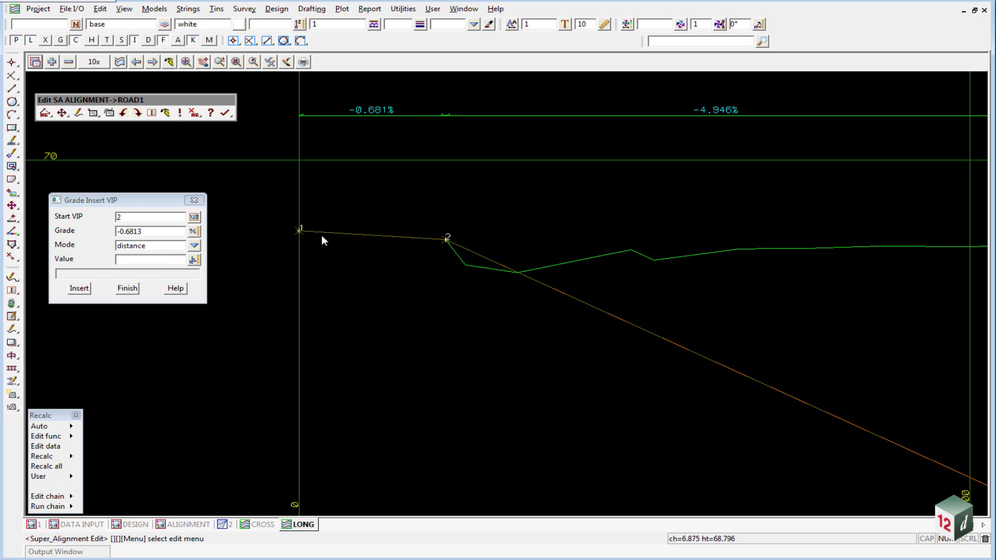
Step: Insert the new VIP in chainage mode at chainage 250 and finish the grade insertion
left_click(194, 247)
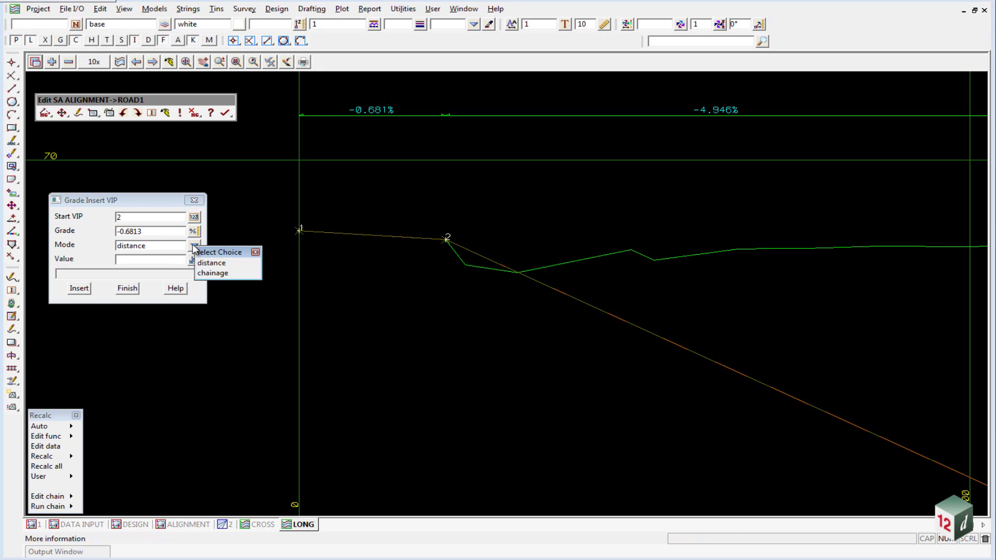
left_click(214, 272)
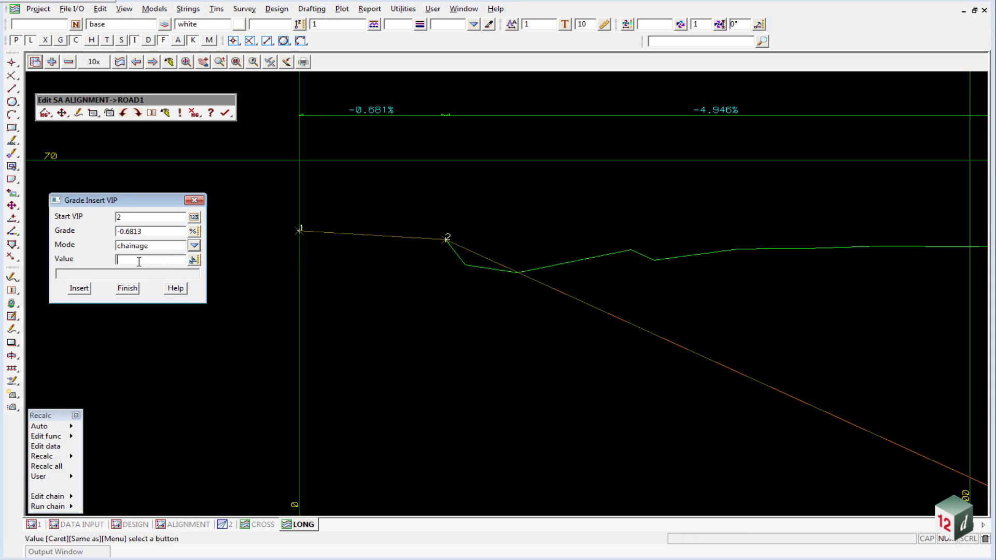
type("250")
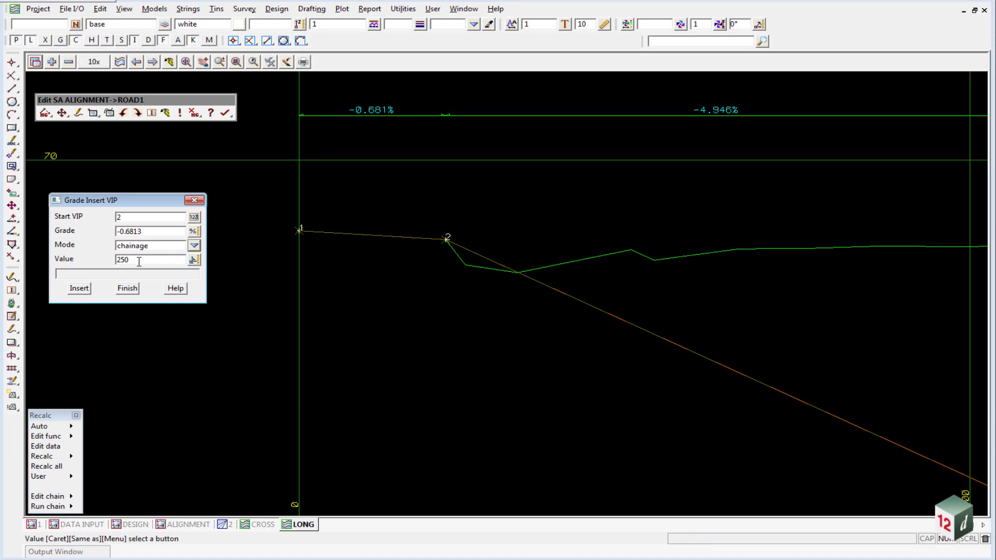
left_click(76, 288)
scroll(338, 210, "down", 4)
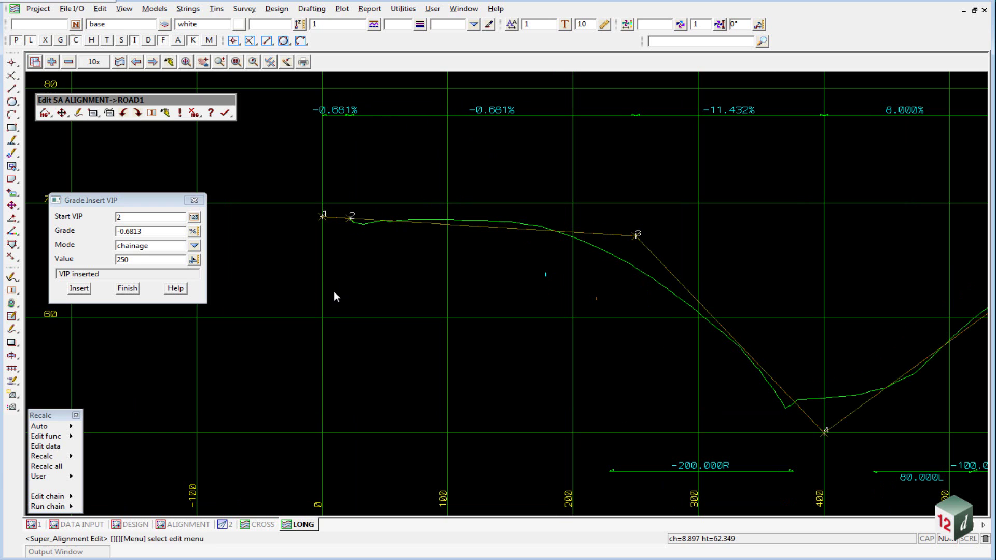
left_click(130, 289)
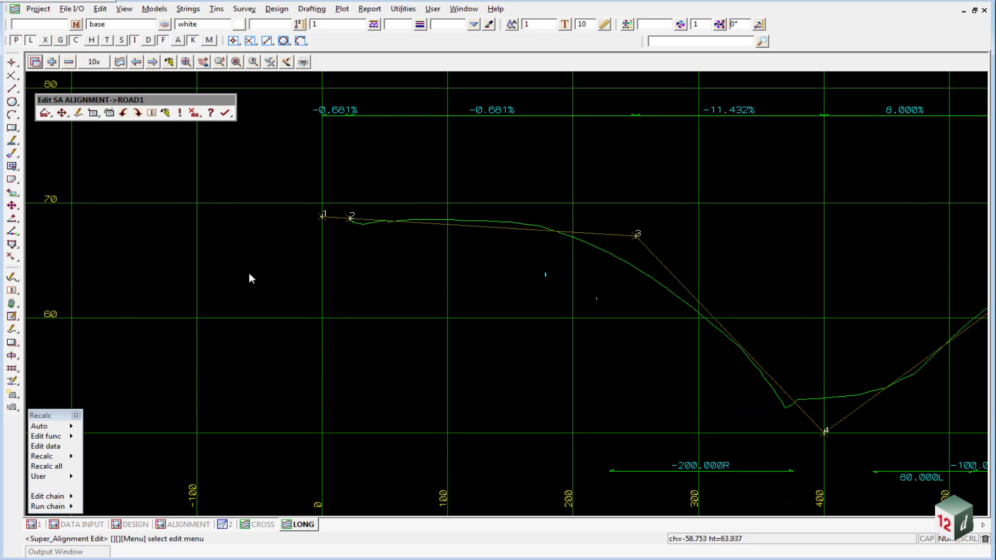
scroll(318, 289, "down", 3)
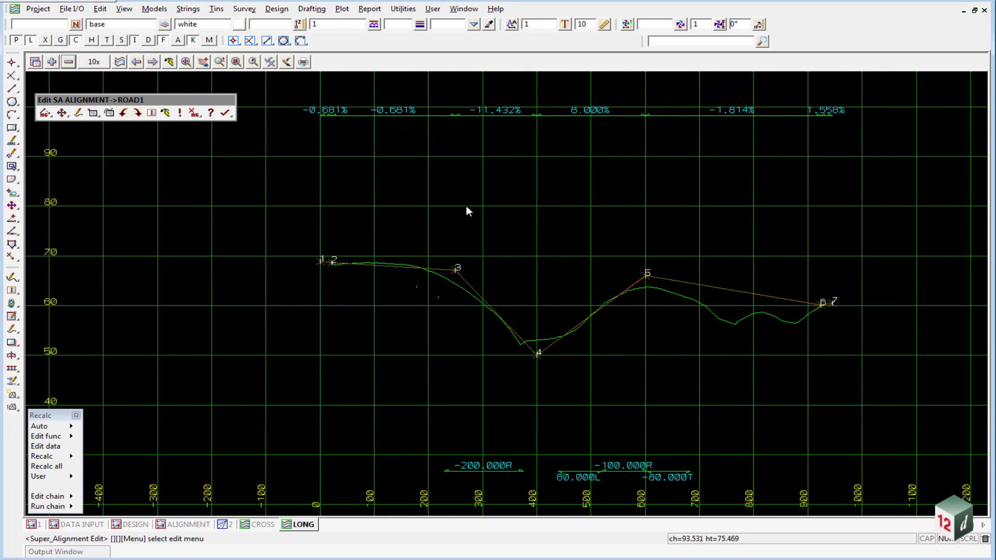
Step: Start an Intersect VIP Grades insertion with the first grade running from VIP 5 at -5%
scroll(856, 286, "up", 2)
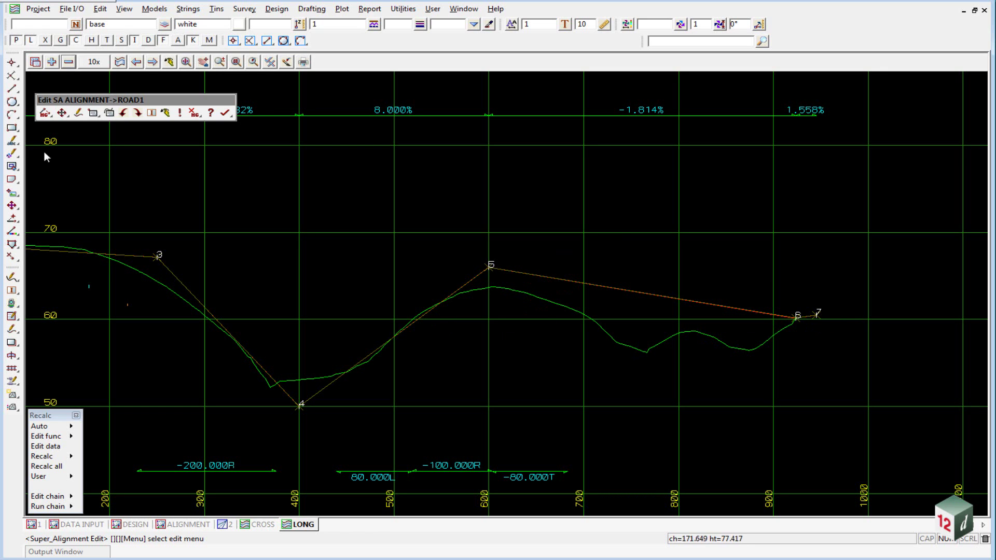
left_click(45, 114)
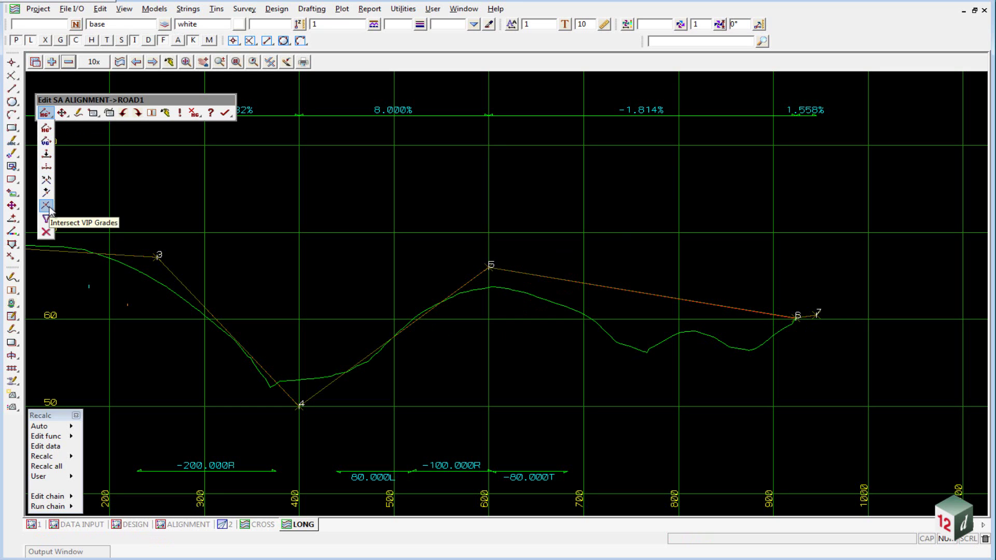
left_click(48, 206)
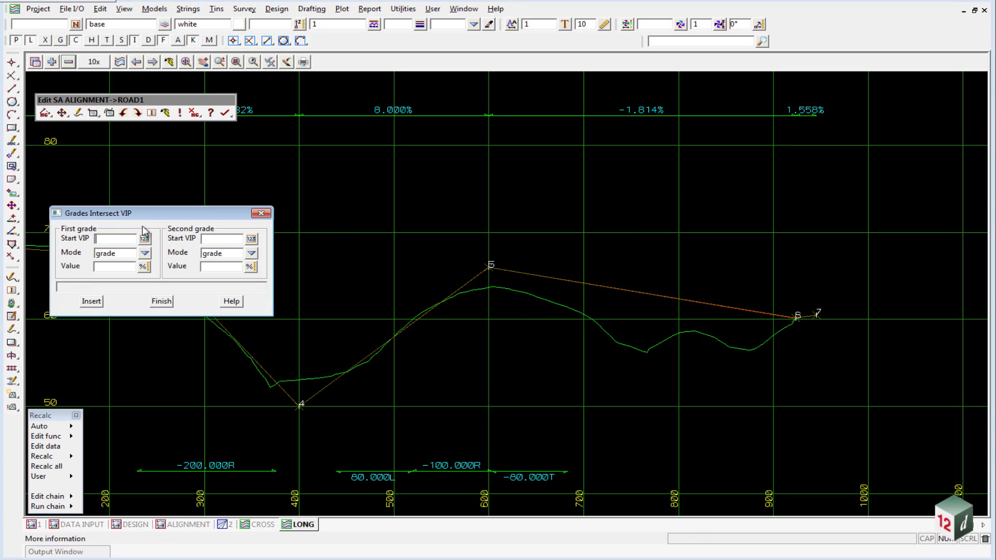
left_click_drag(144, 216, 369, 103)
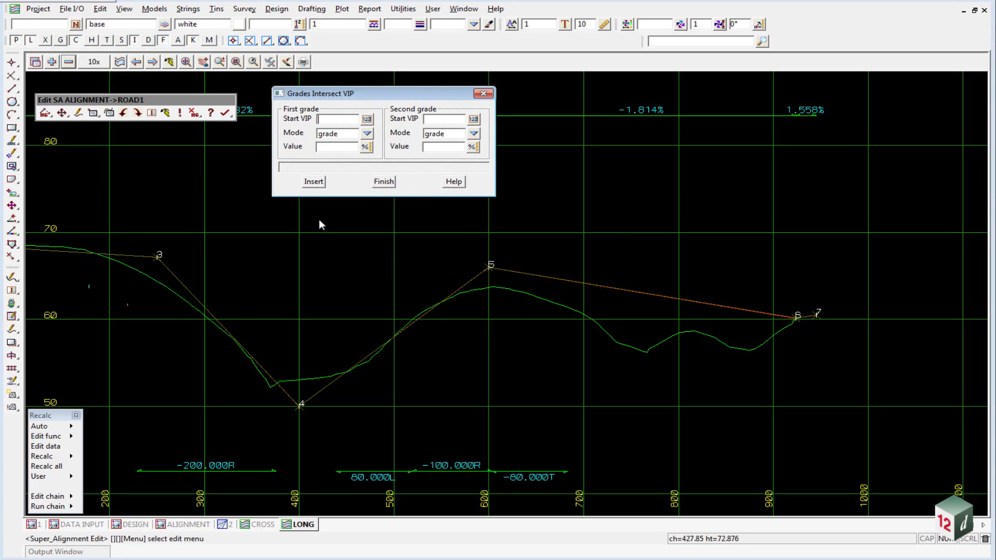
left_click(367, 118)
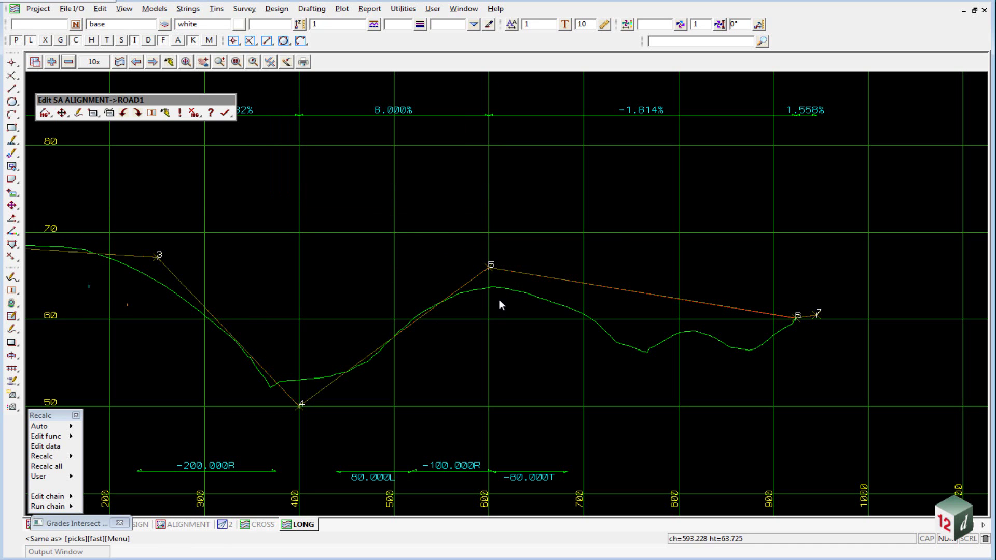
left_click(489, 269)
middle_click(490, 269)
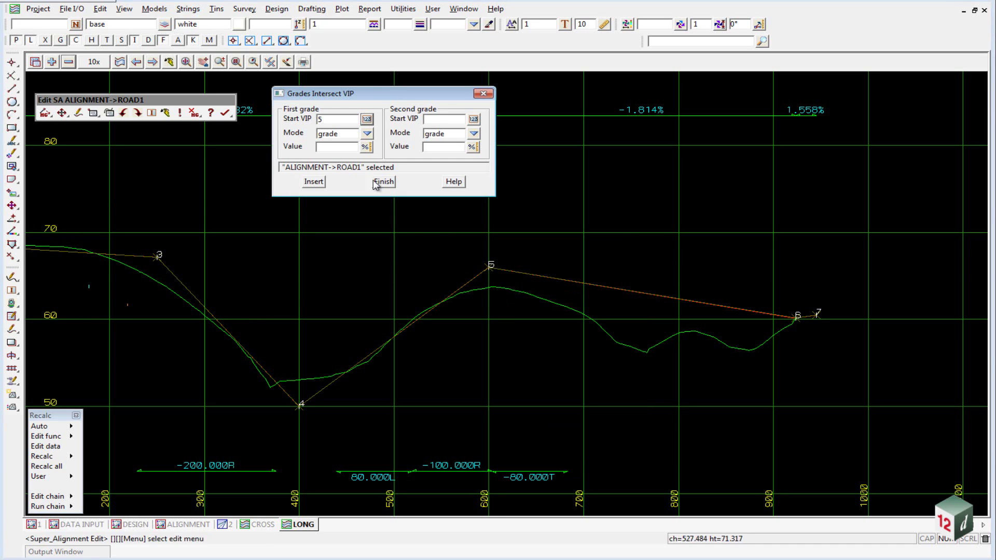
left_click(325, 146)
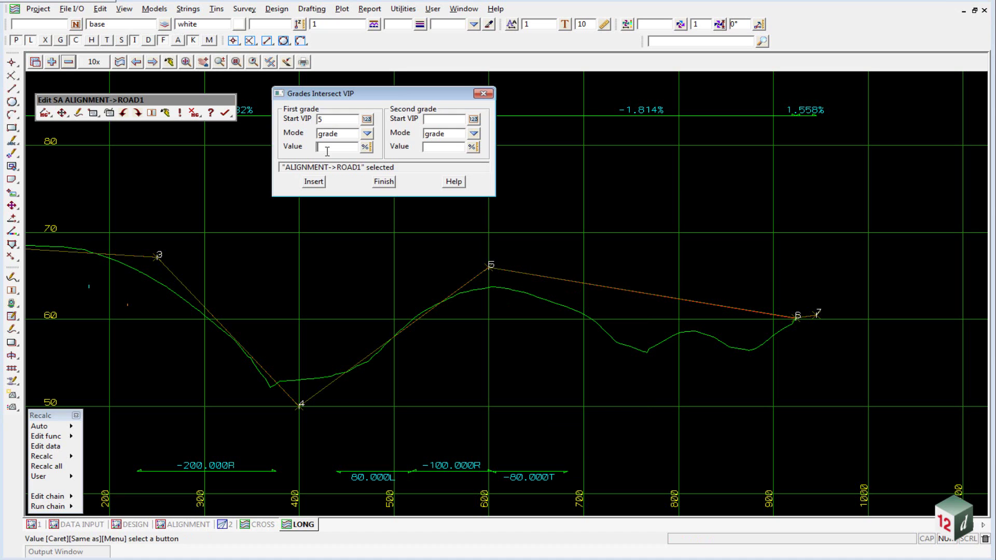
type("-5")
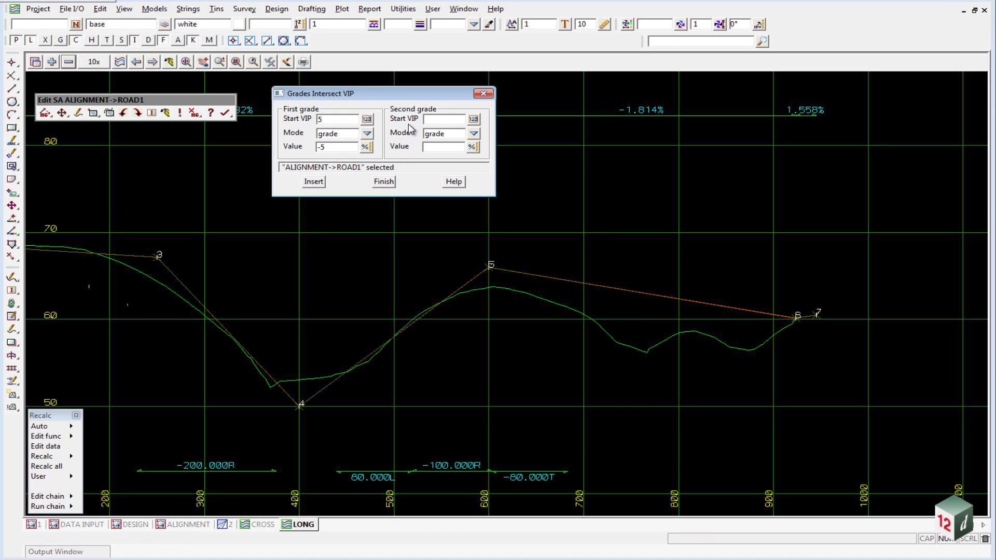
Step: Define the second grade by VIP number, picking VIP 6 as the start and VIP 7 as the end
left_click(474, 120)
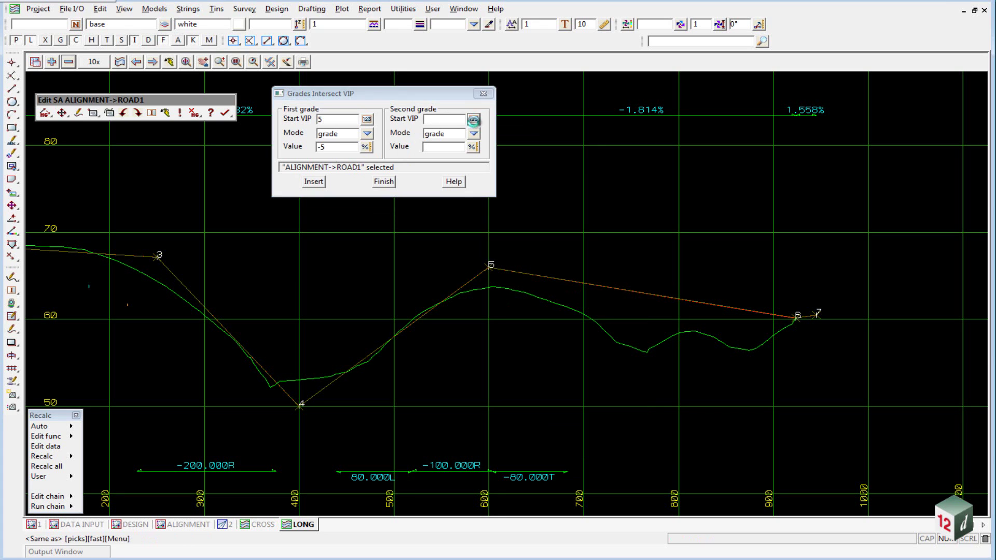
left_click(793, 319)
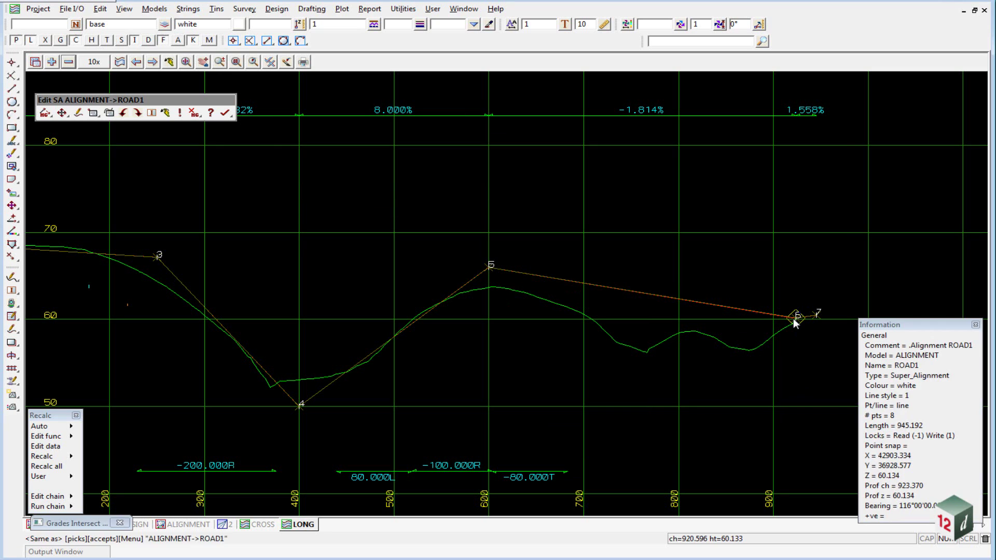
middle_click(796, 322)
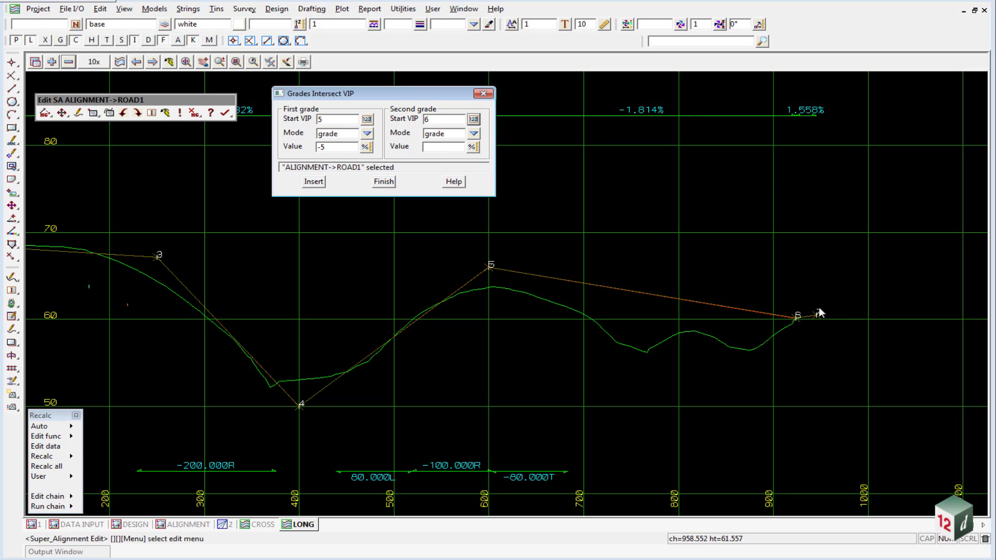
scroll(833, 318, "up", 3)
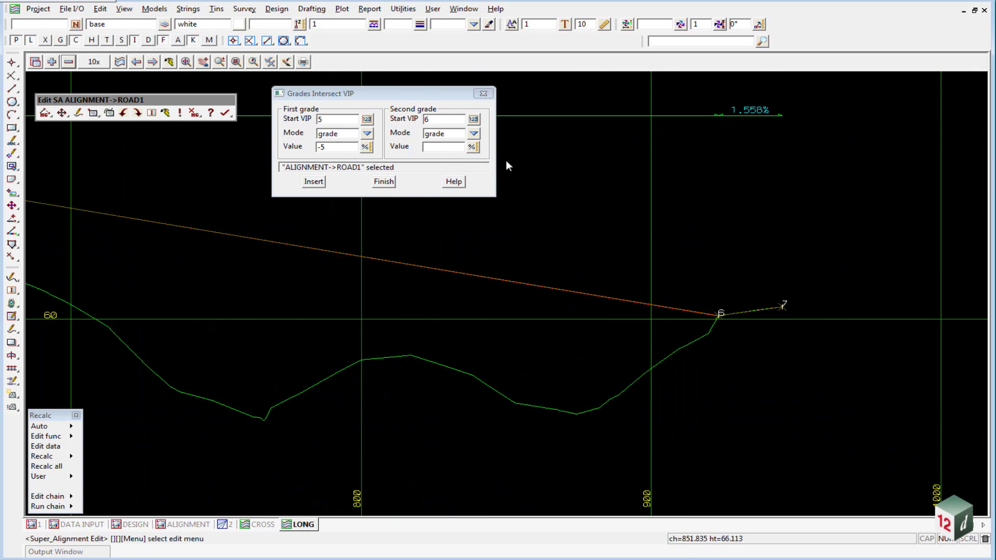
left_click(473, 134)
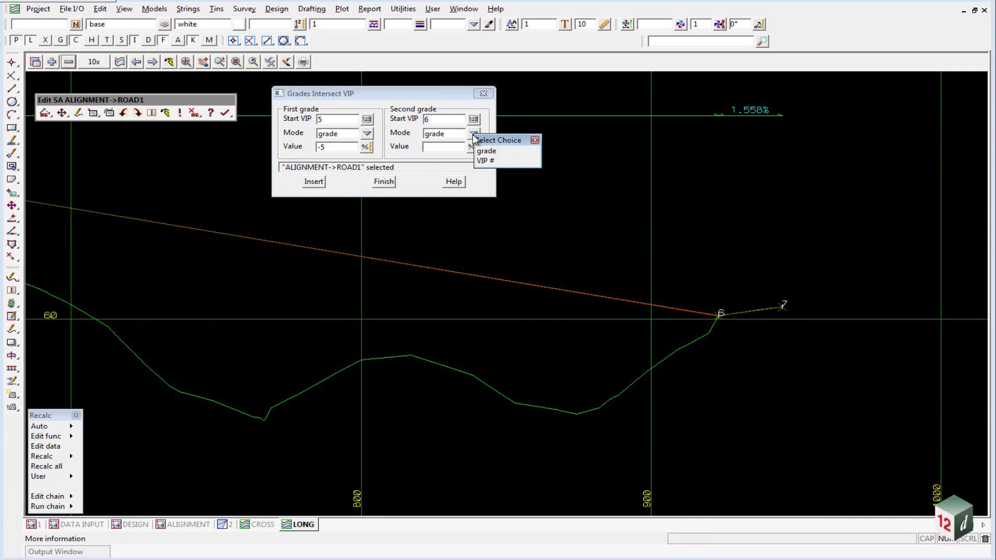
left_click(485, 161)
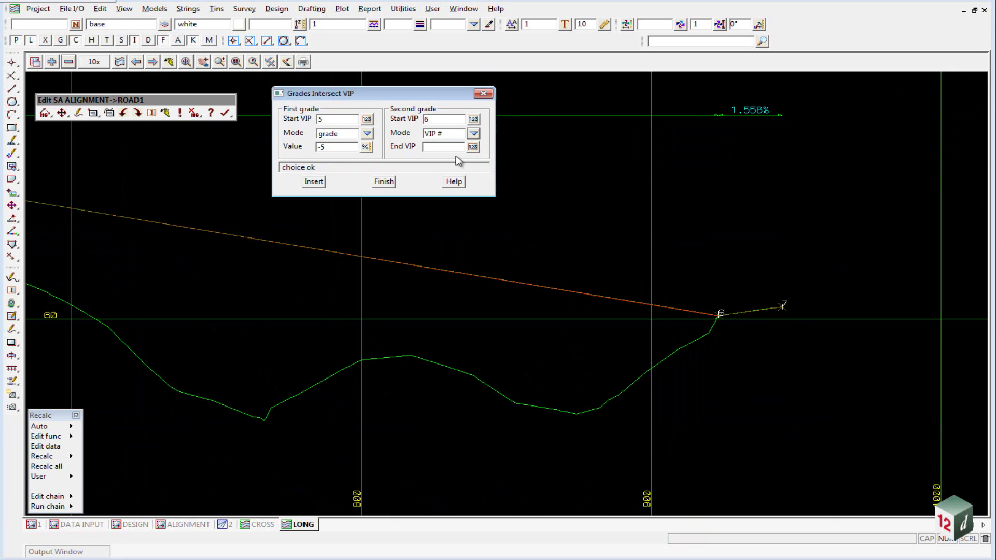
left_click(473, 147)
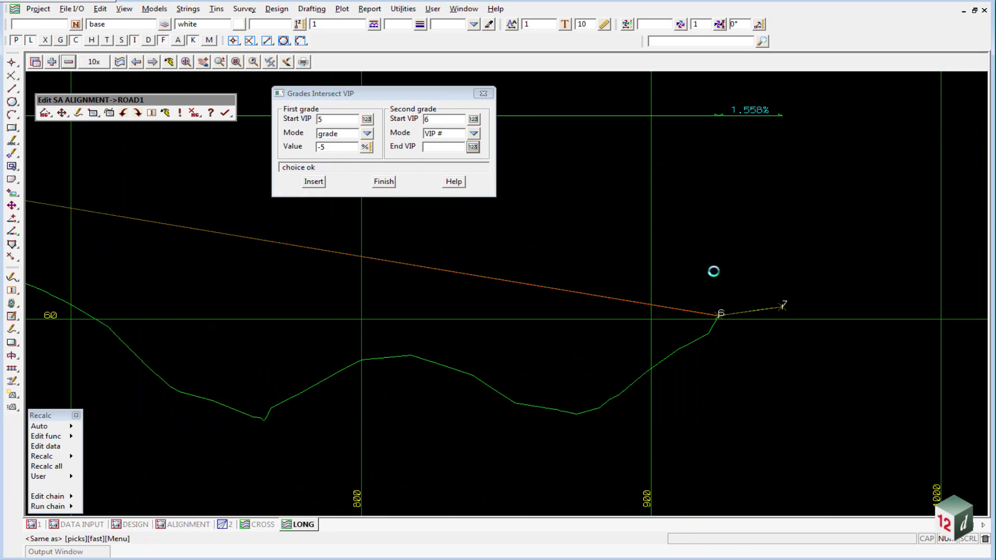
left_click(784, 310)
middle_click(783, 310)
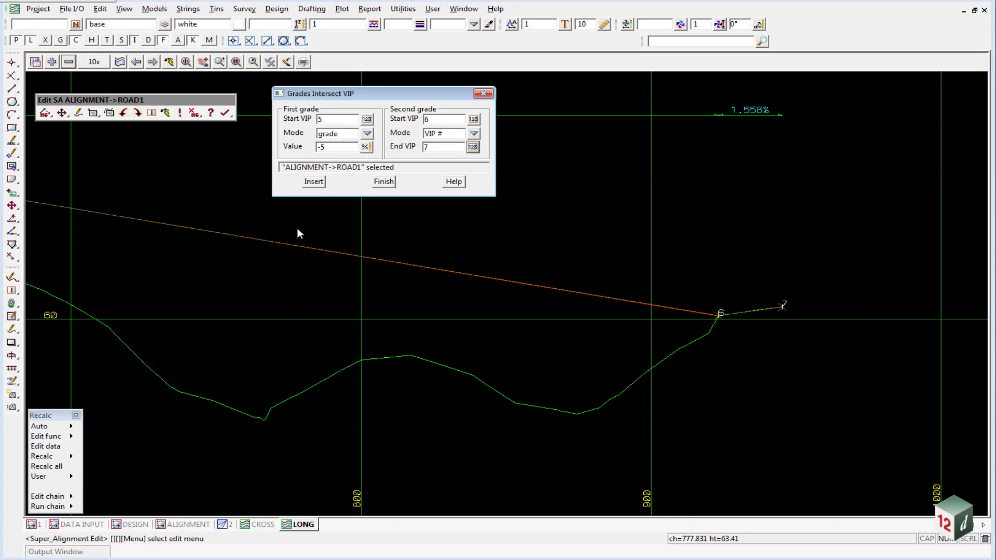
Step: Insert the VIP where the two defined grades intersect and finish the insertion
left_click(313, 183)
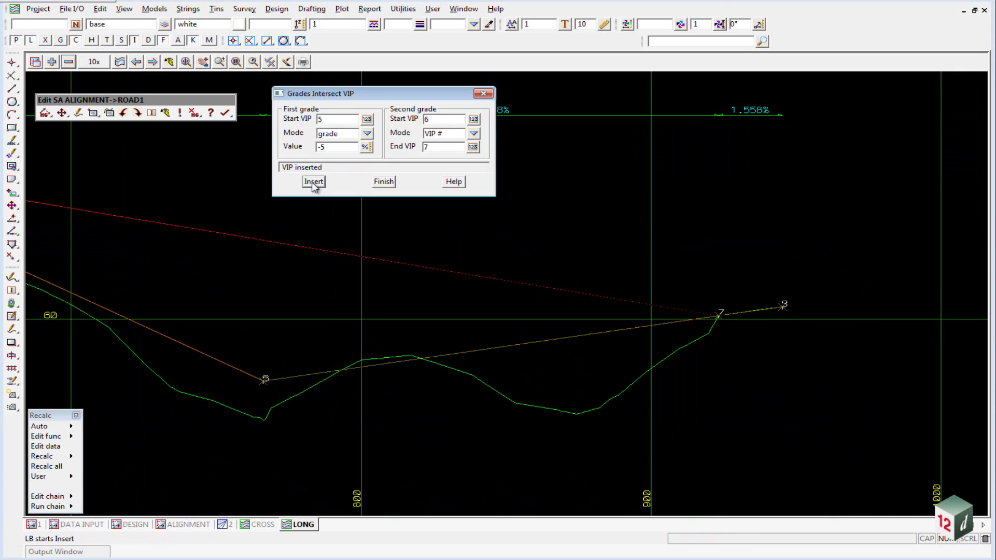
left_click(382, 182)
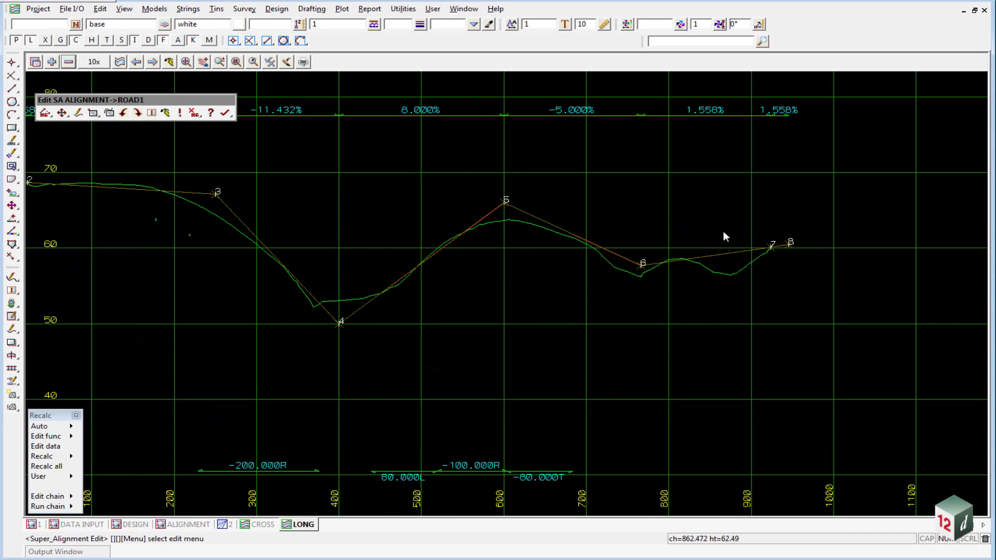
scroll(738, 238, "down", 2)
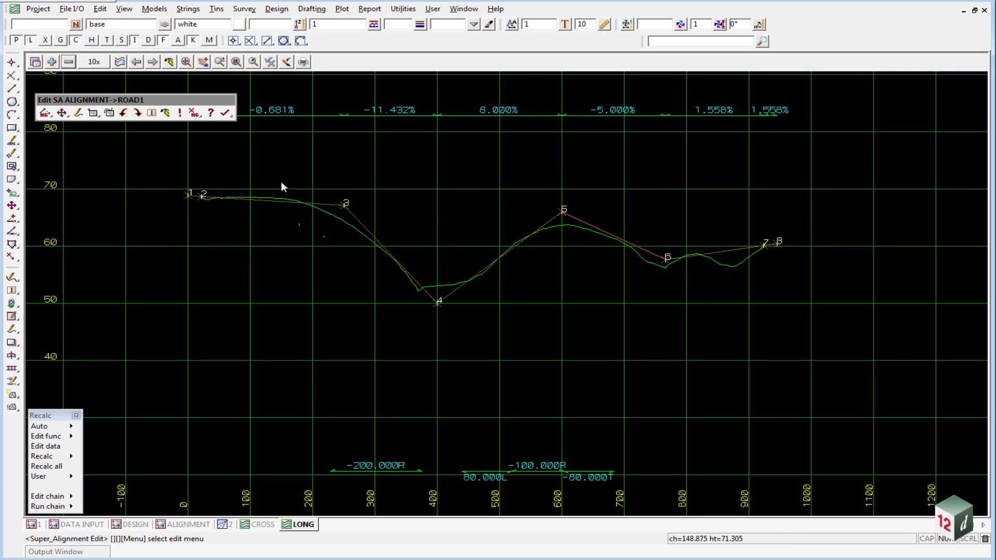
Step: Delete VIP 7, just before the alignment's last VIP, and VIP 2, just after its first VIP
left_click(46, 113)
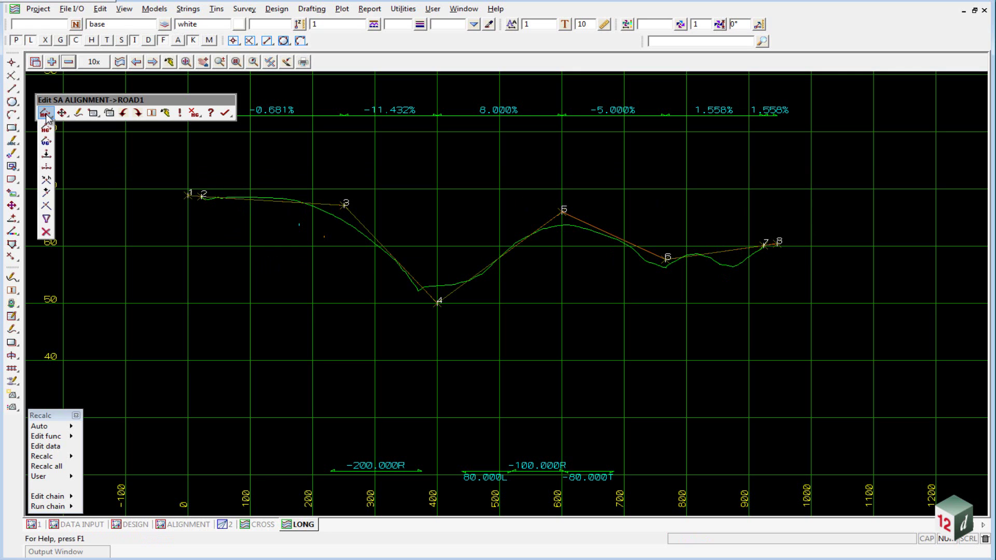
left_click(46, 234)
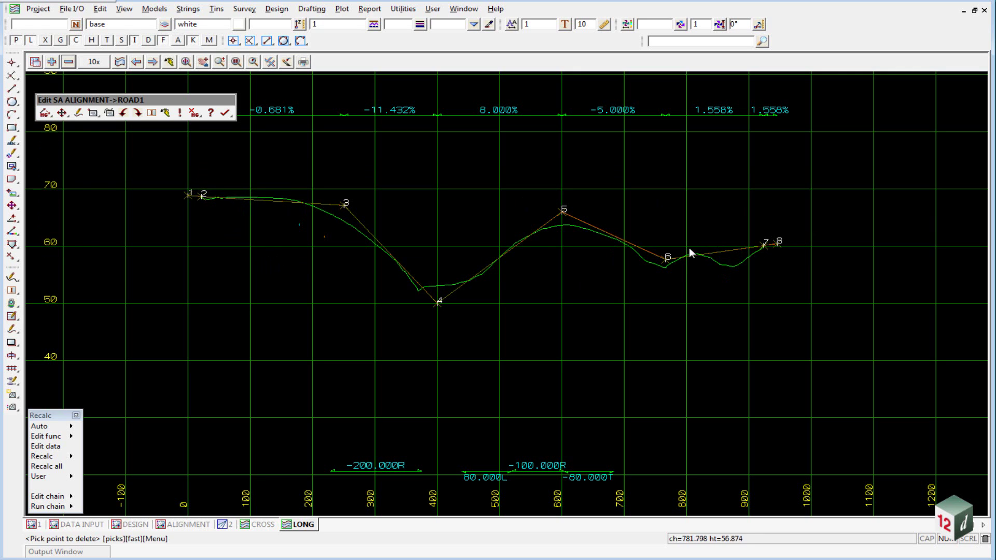
left_click(764, 248)
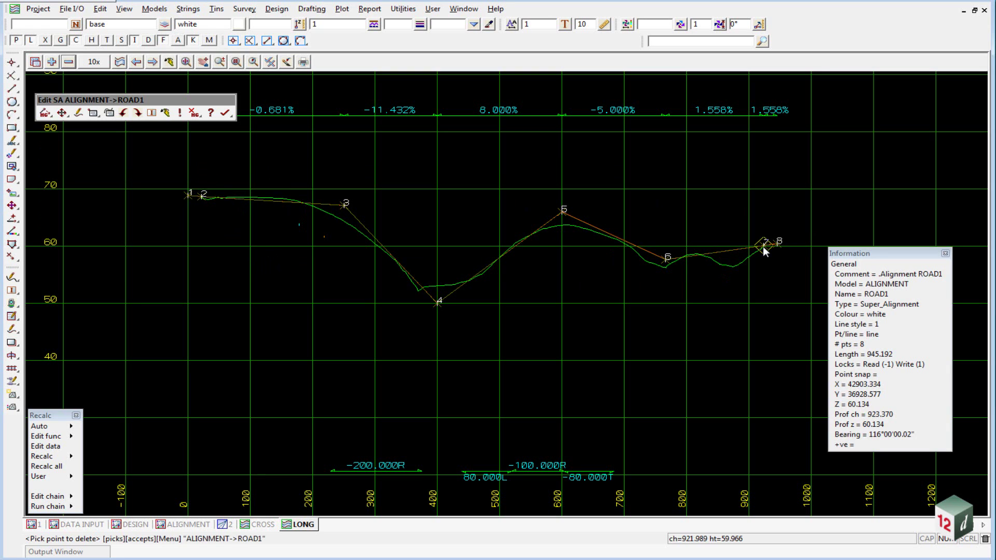
middle_click(764, 247)
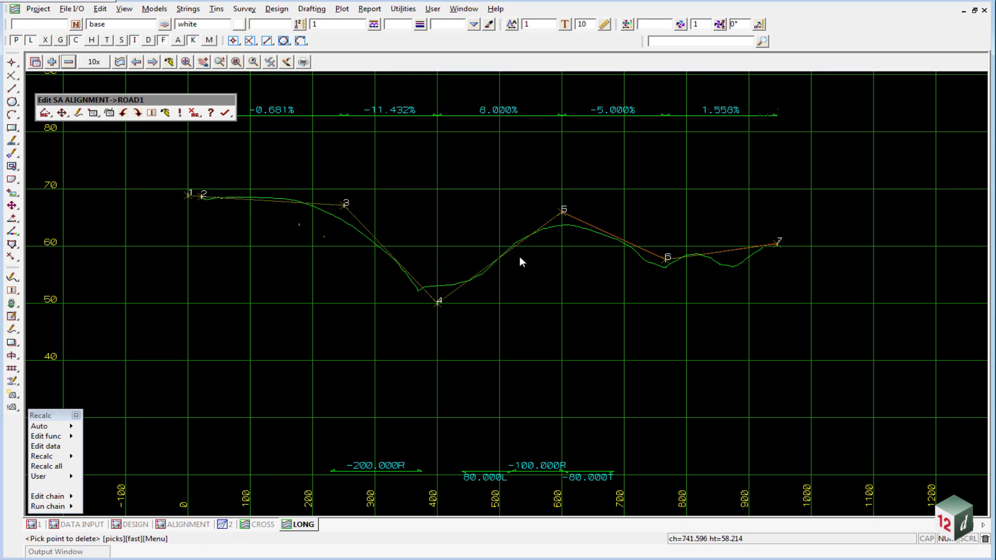
left_click(201, 197)
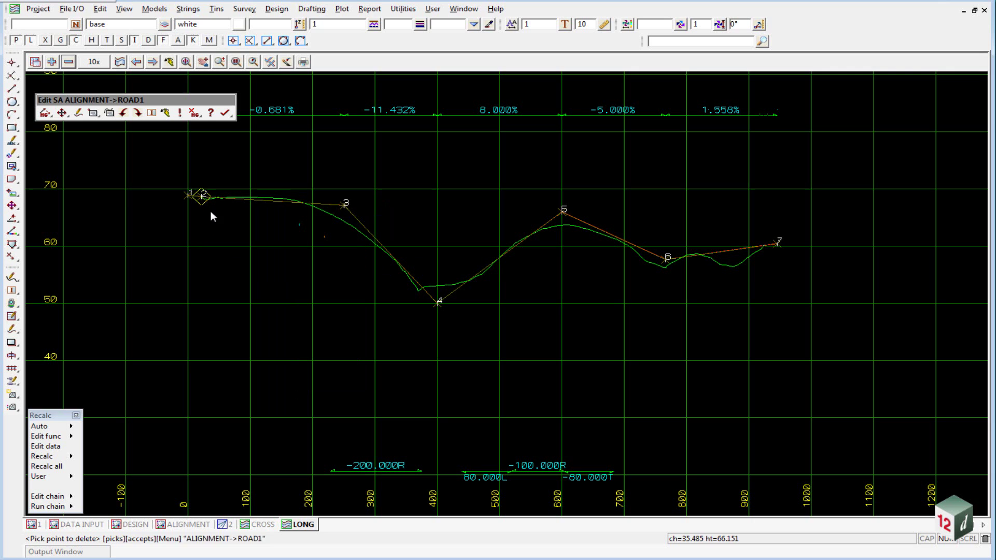
middle_click(210, 217)
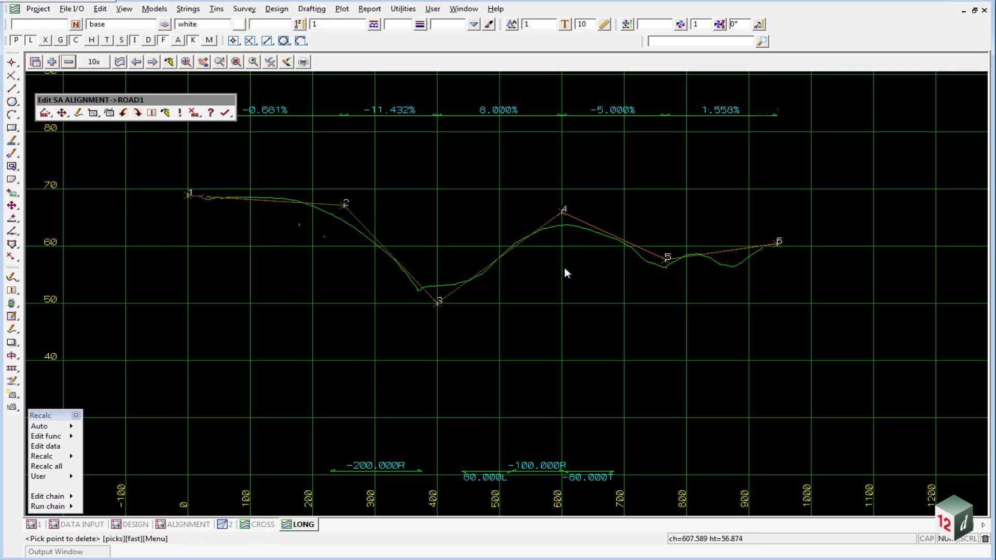
left_click(555, 282)
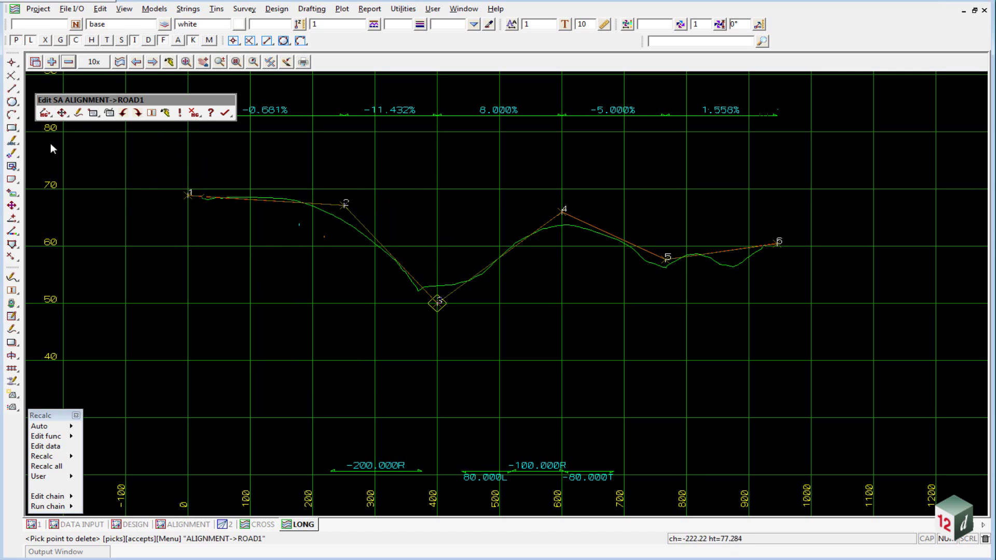
Step: Start changing vertical curves by length and give VIP 2 at chainage 250 a curve length of 140
left_click(61, 115)
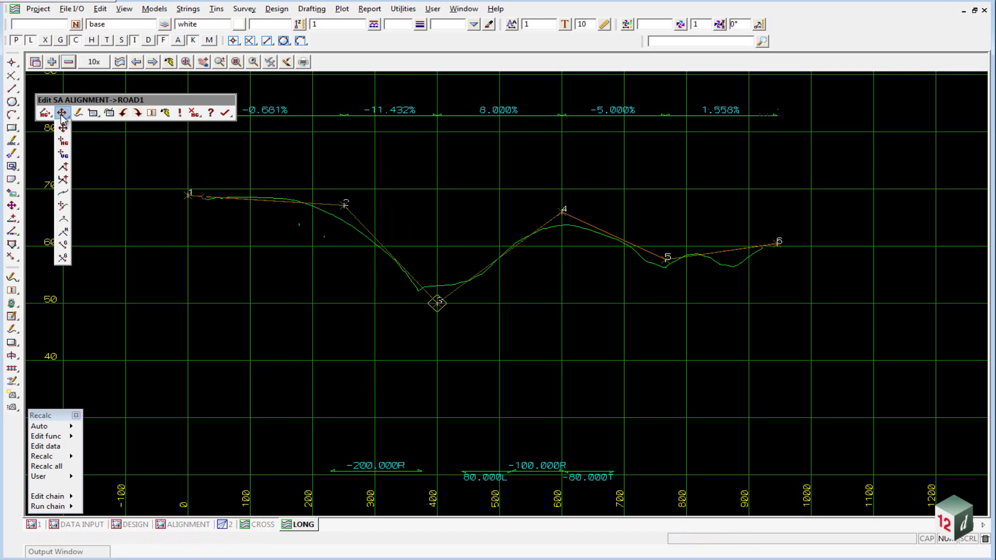
left_click(62, 220)
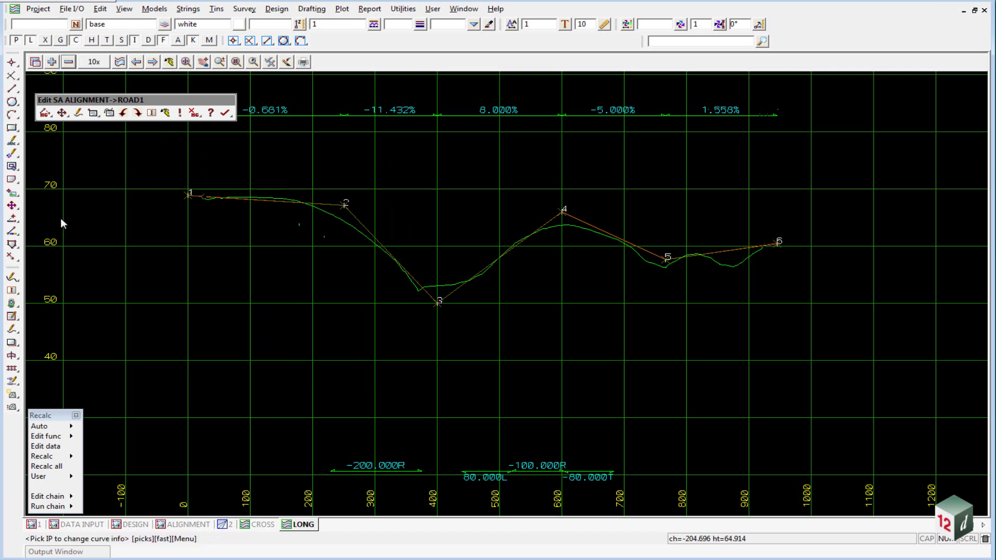
left_click(342, 208)
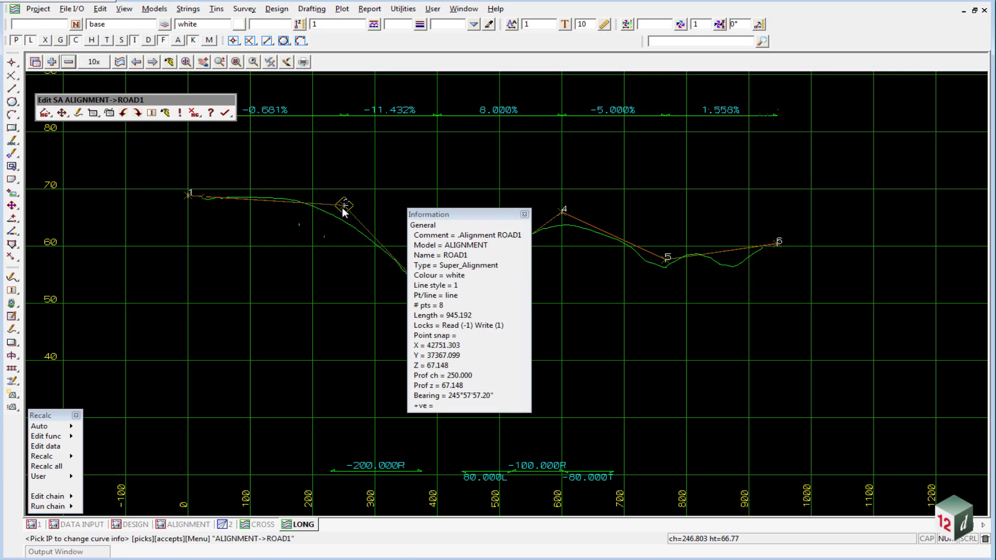
middle_click(341, 207)
type("1")
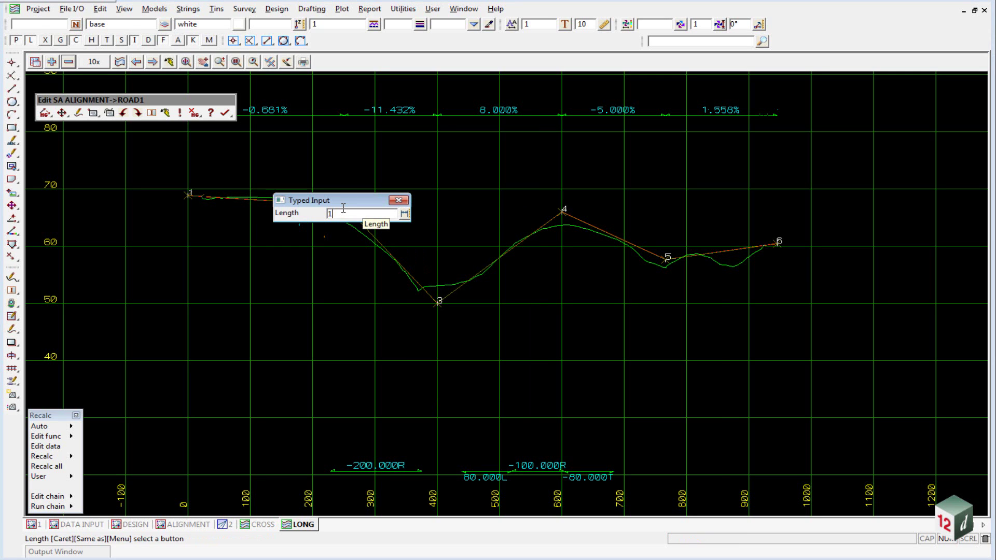
type("40")
key("Return")
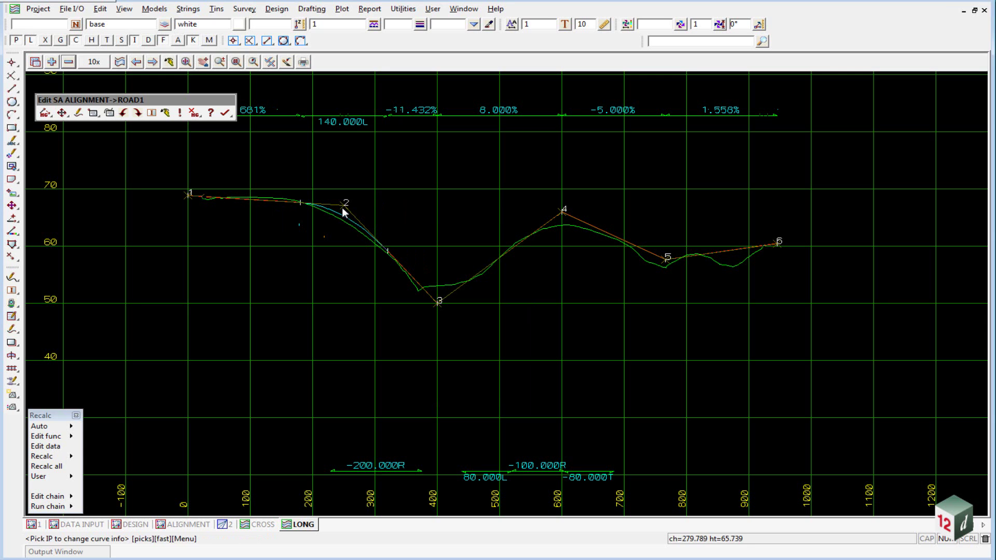
Step: Set the vertical curve length at VIP 3, the sag near chainage 400, to 140
left_click(436, 303)
middle_click(436, 305)
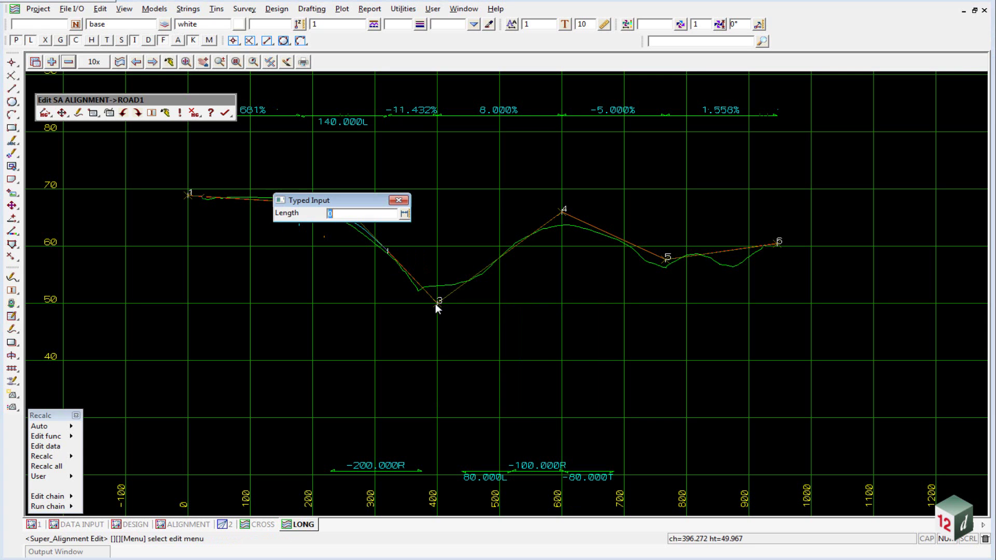
type("140")
key("Return")
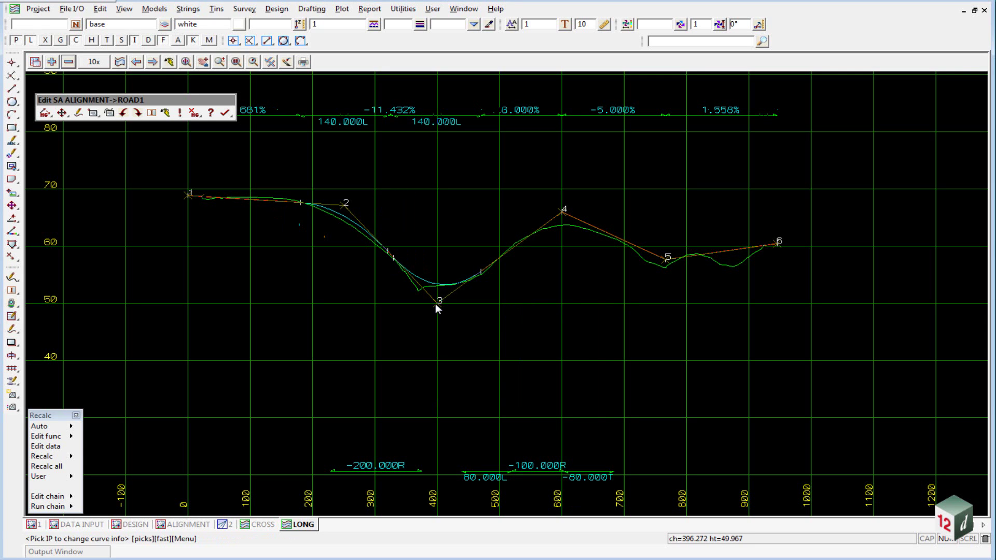
Step: Set the vertical curve length at VIP 4, the crest near chainage 600, to 200
left_click(562, 212)
middle_click(561, 213)
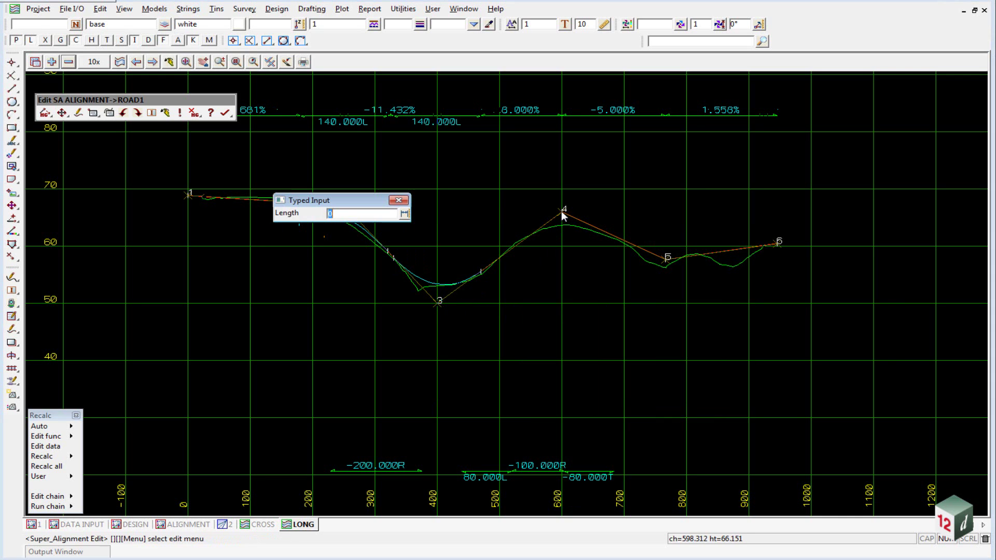
type("200")
key("Return")
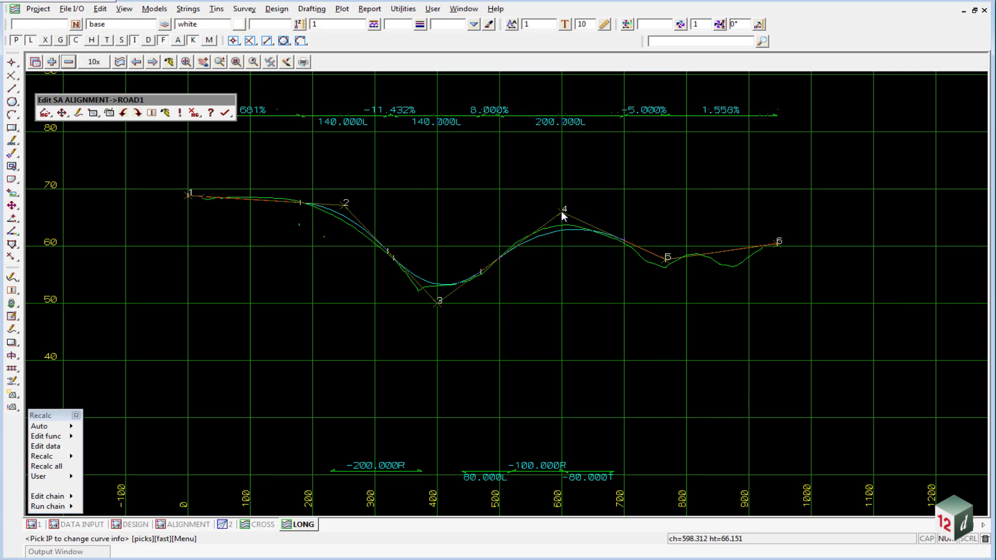
Step: Set the vertical curve length at VIP 5, between the -5% and 1.558% grades, to 100
left_click(666, 259)
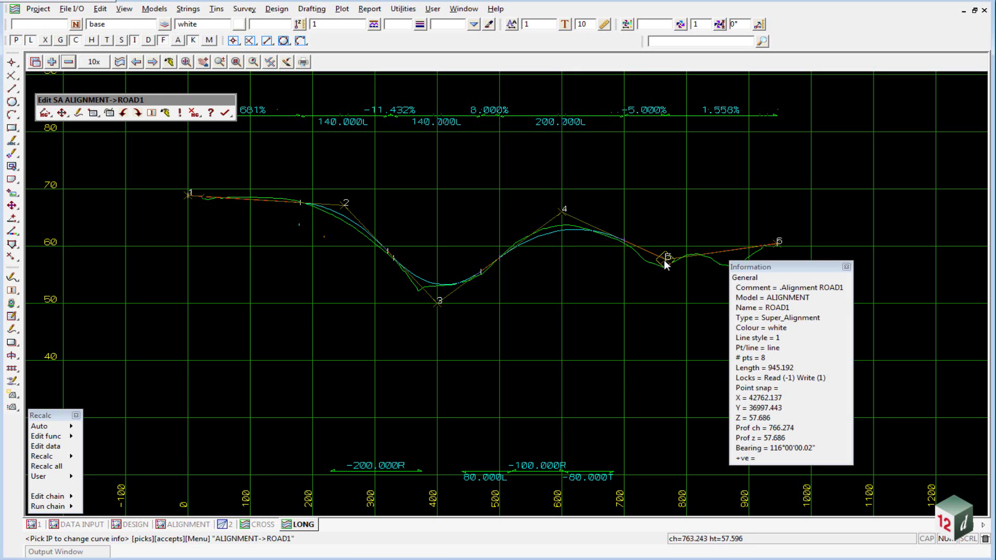
middle_click(665, 261)
type("100")
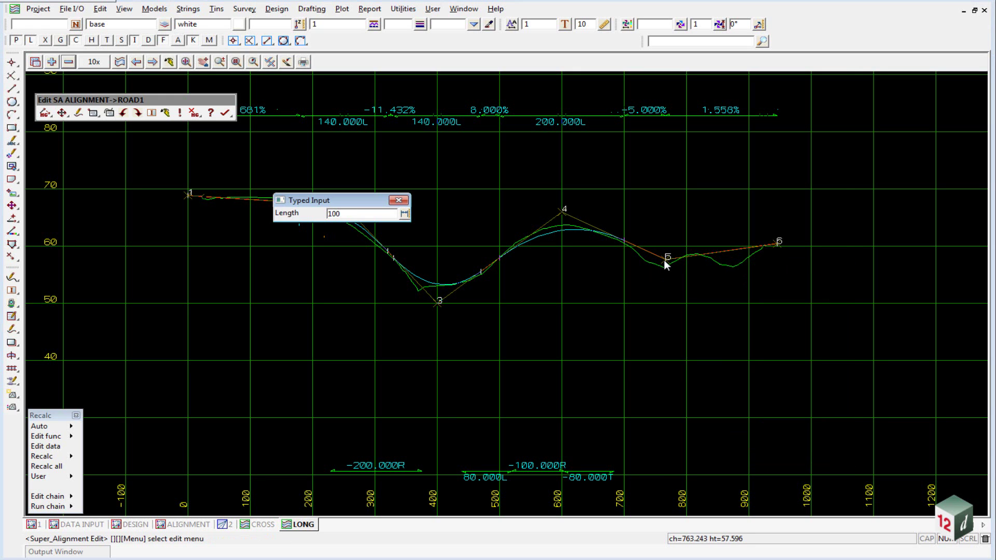
key("Return")
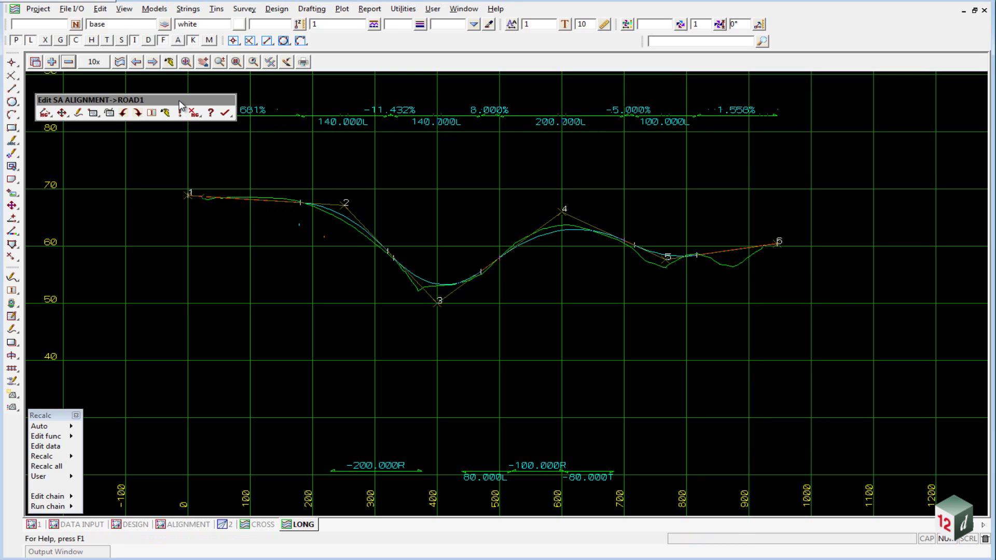
Step: Move the alignment edit toolbar off the first grade label and request to finish editing the ROAD1 string
left_click_drag(179, 99, 180, 66)
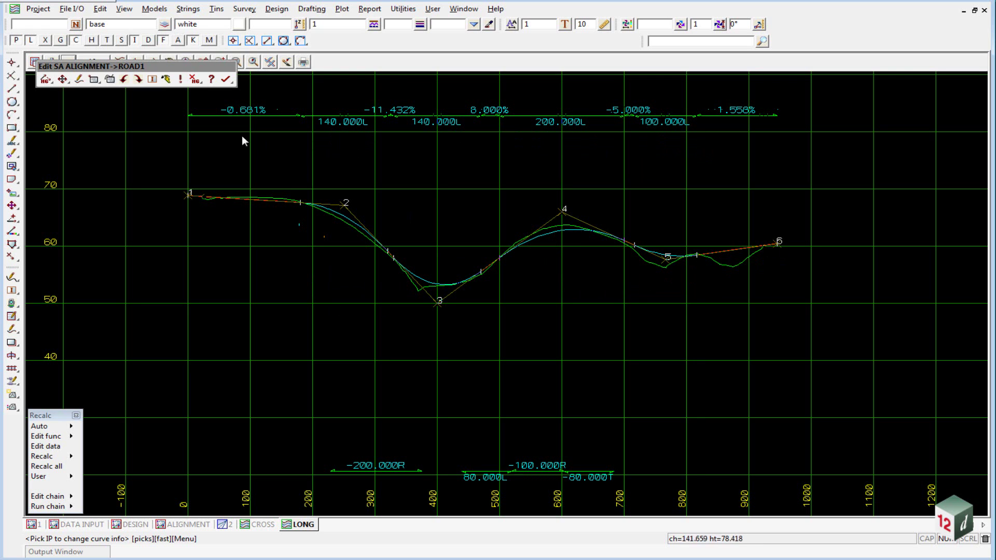
mouse_move(96, 66)
left_mouse_down()
mouse_move(85, 86)
mouse_move(91, 80)
left_mouse_up()
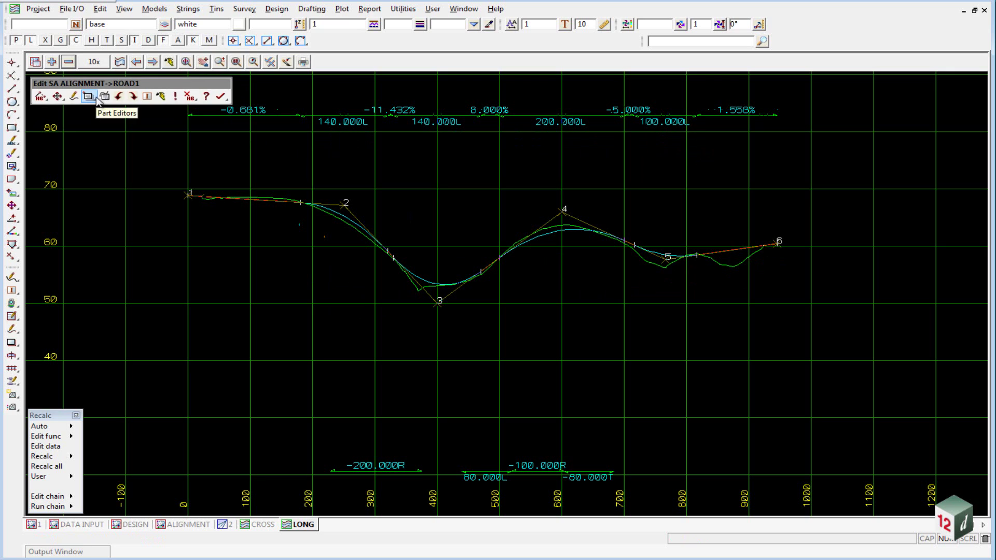
left_click(221, 98)
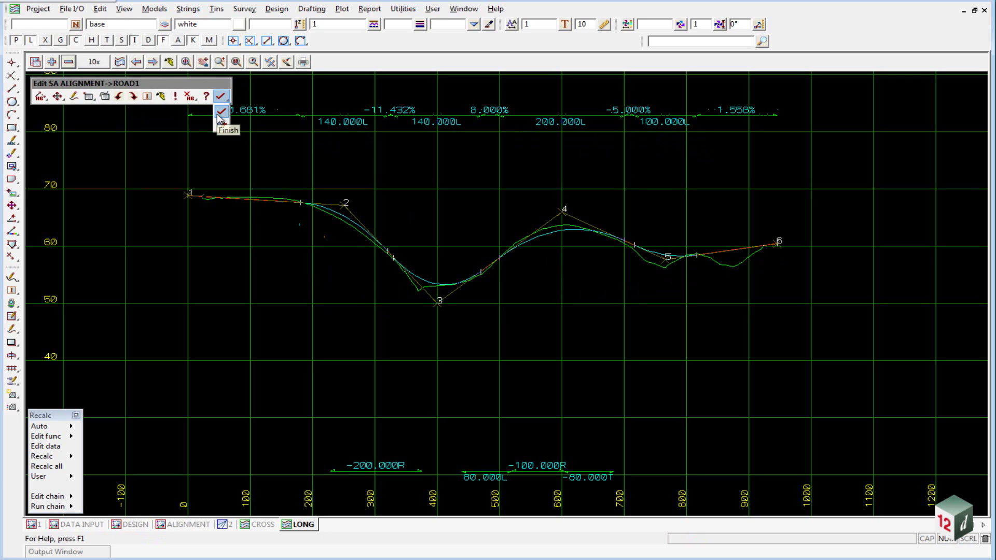
left_click(221, 112)
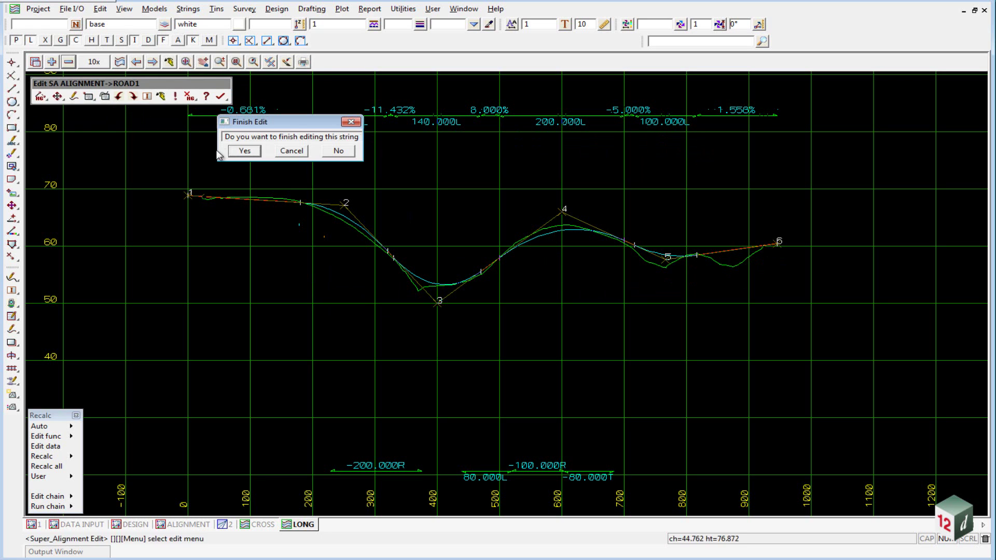